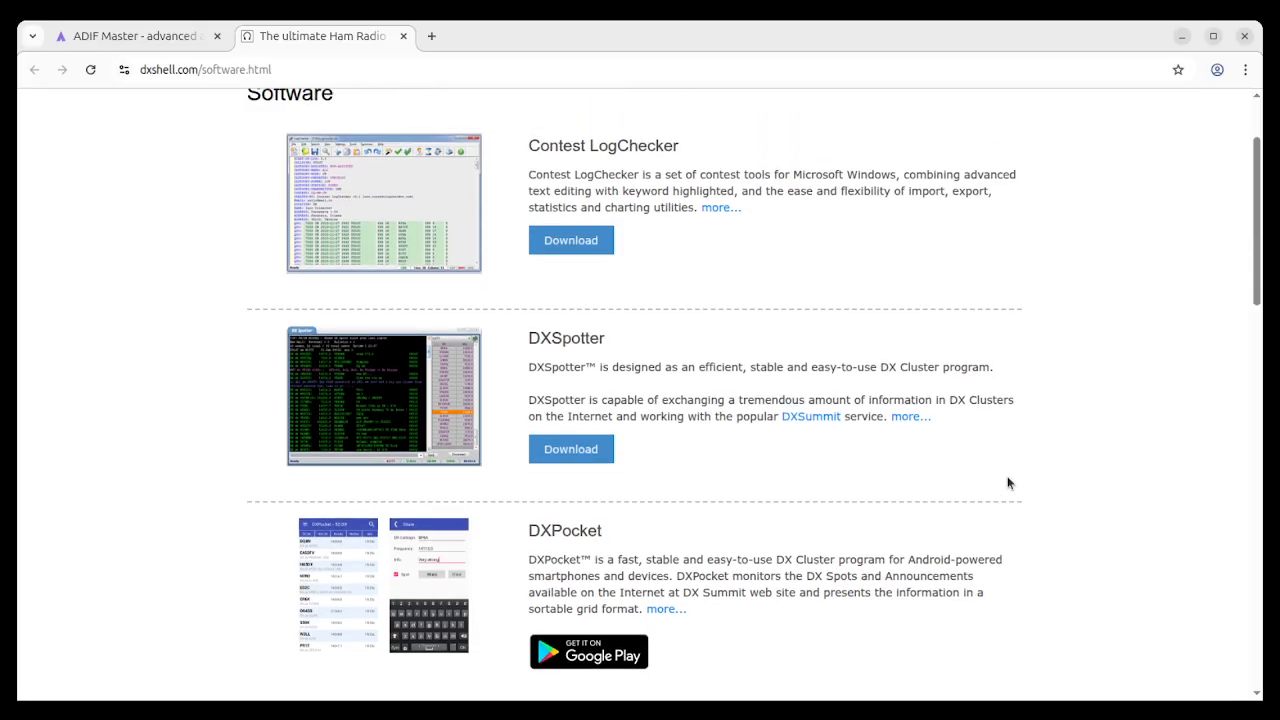
Look through the ham radio programs offered on the dxshell.com software page, including ADIF Master.
scroll(1007, 483, down, 5)
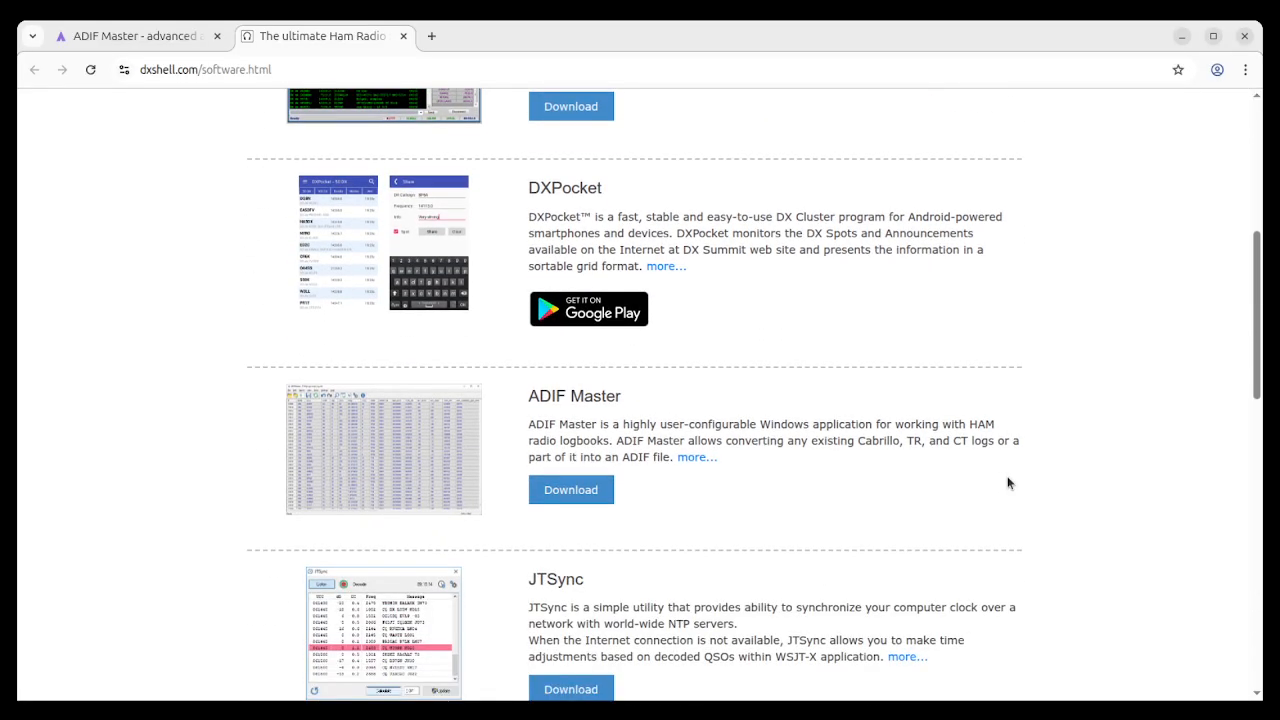
scroll(1007, 483, down, 1)
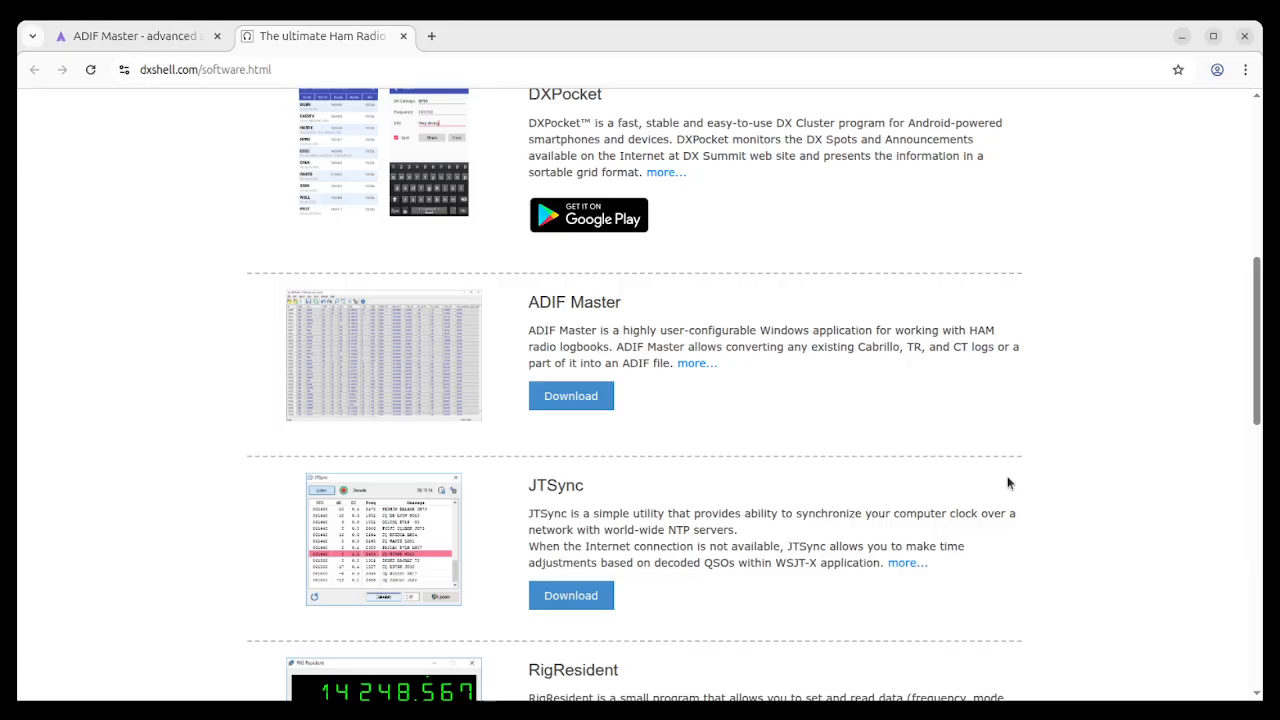
scroll(1007, 483, down, 7)
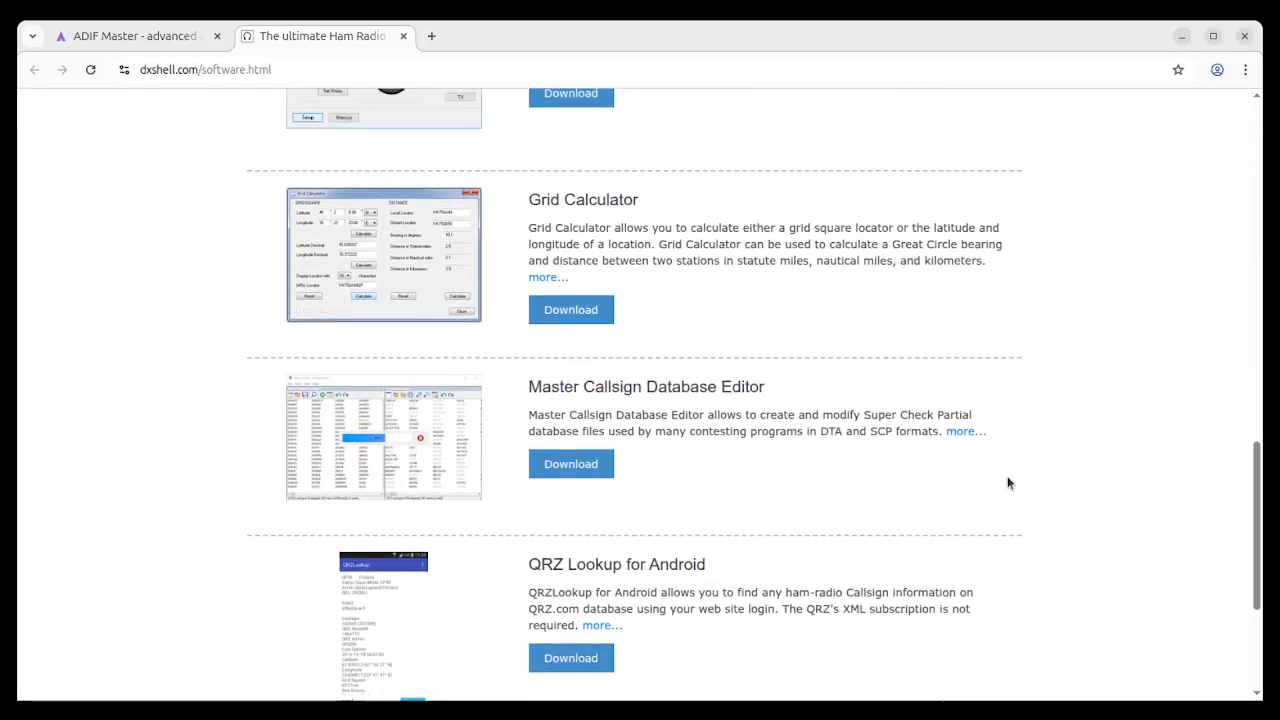
scroll(1007, 483, down, 1)
scroll(1007, 483, up, 4)
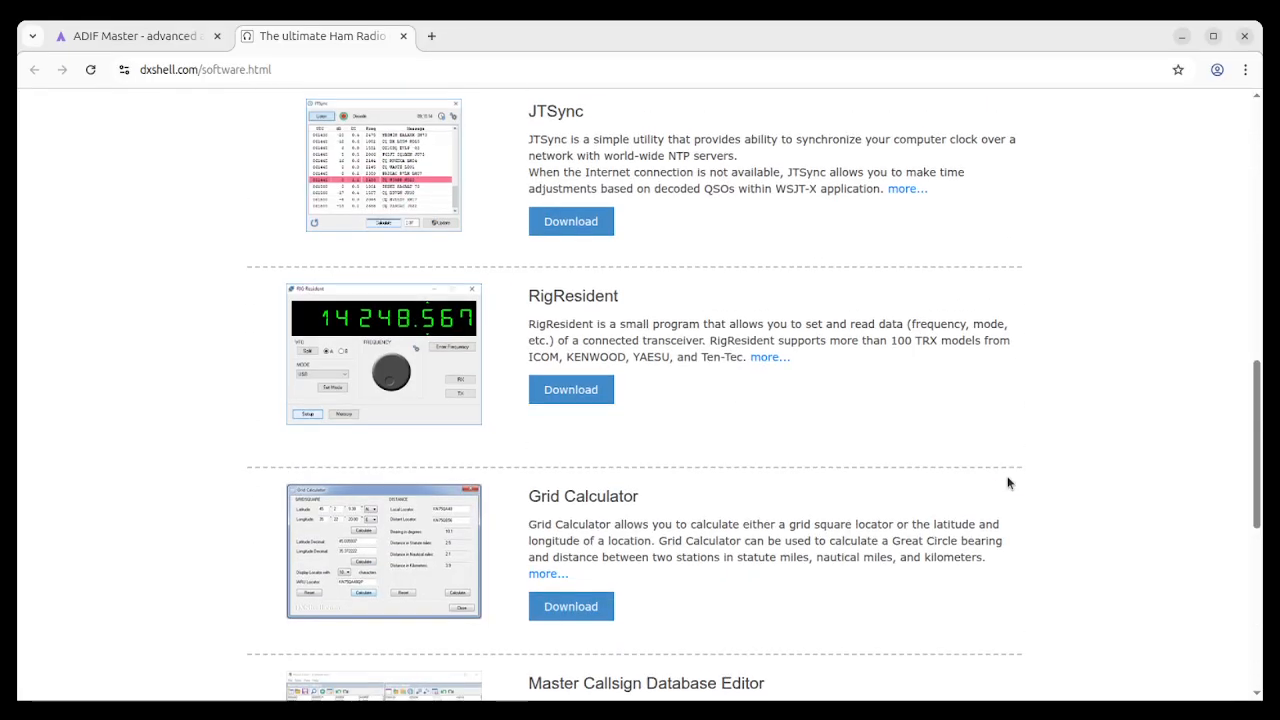
scroll(1007, 483, up, 2)
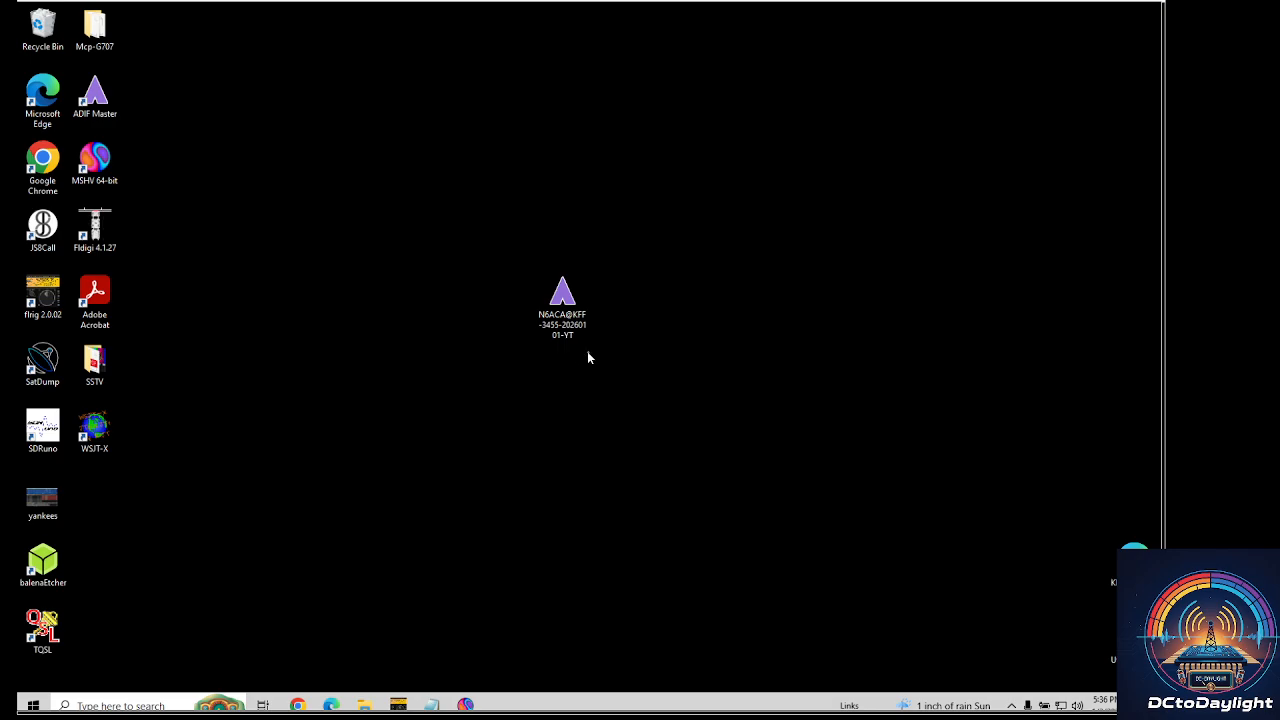
Bring up the December ARRL 10 meter contest log in Notepad, reposition its window and enlarge it.
click(436, 705)
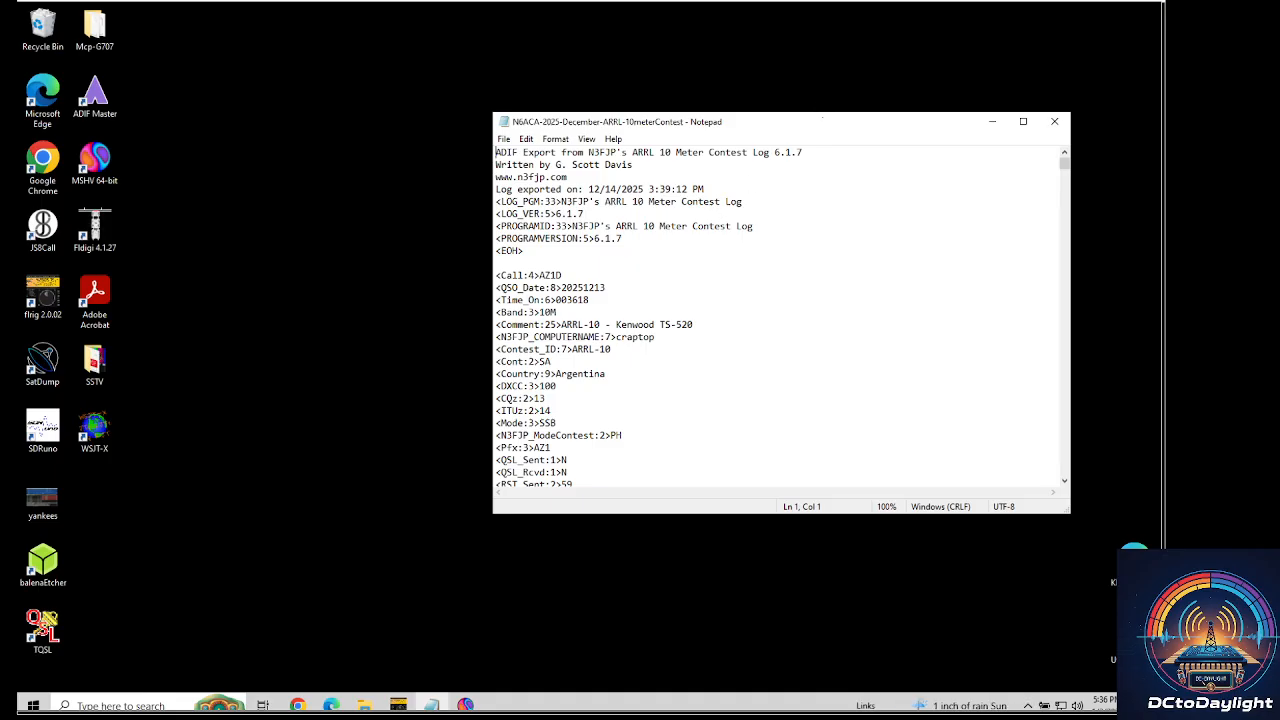
drag(824, 120, 631, 63)
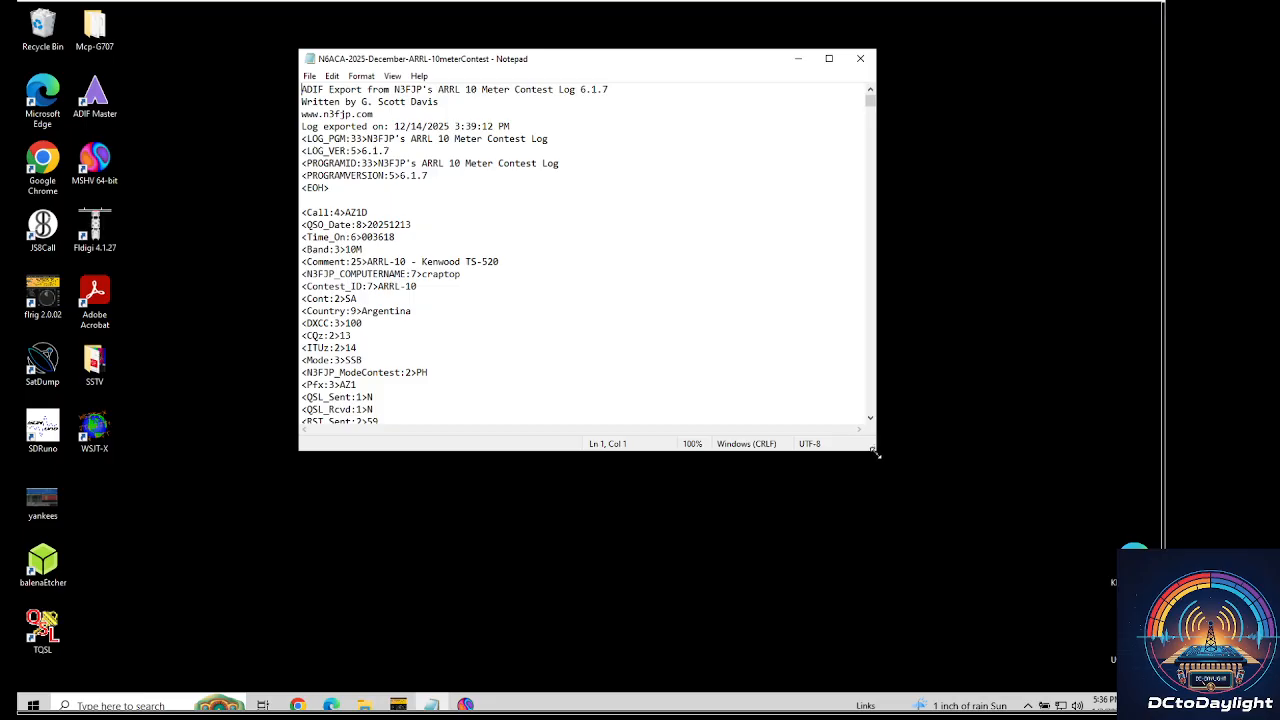
drag(874, 453, 986, 638)
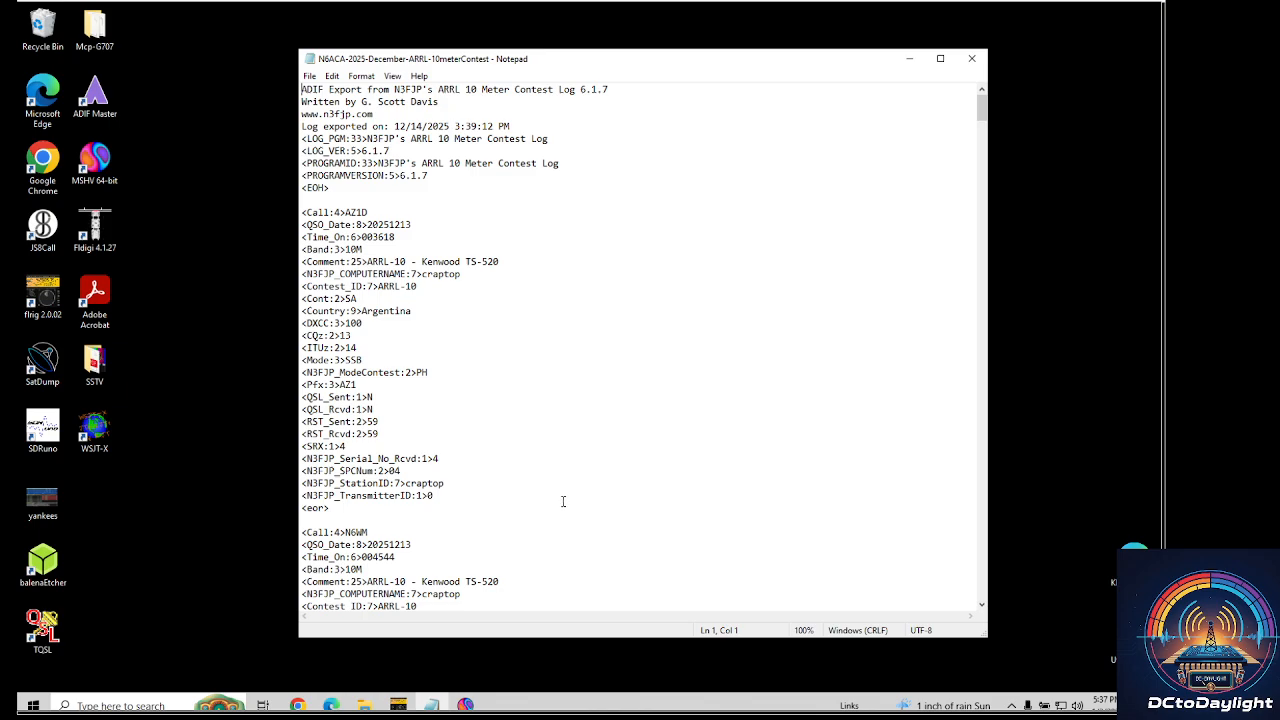
Examine the raw ADIF tags of the contact records in the contest log, and close the file.
scroll(563, 501, down, 2)
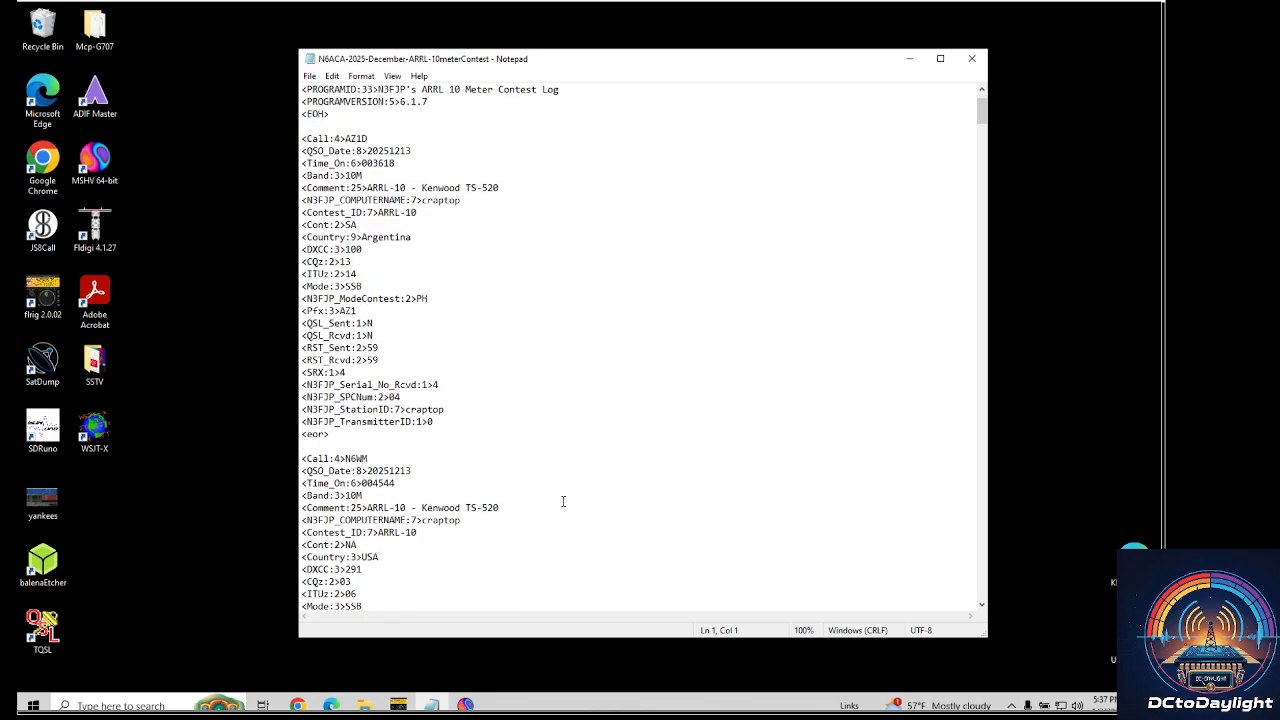
scroll(563, 501, down, 6)
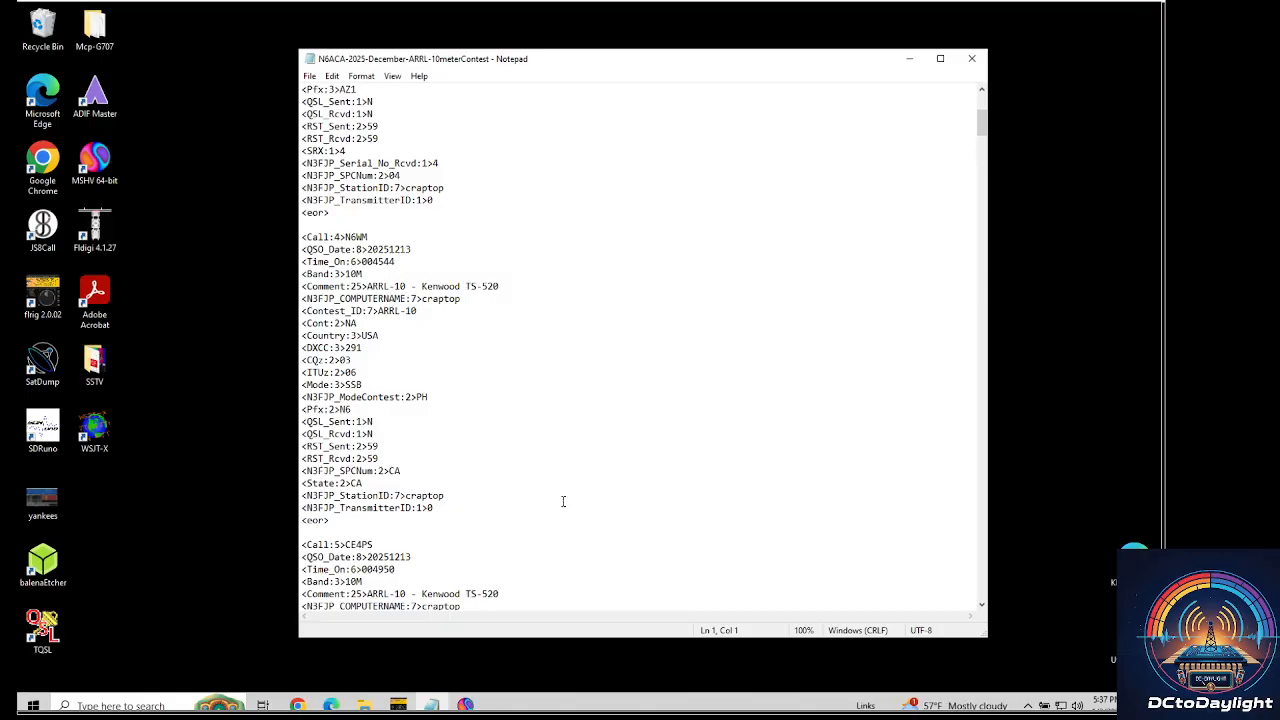
scroll(563, 501, down, 17)
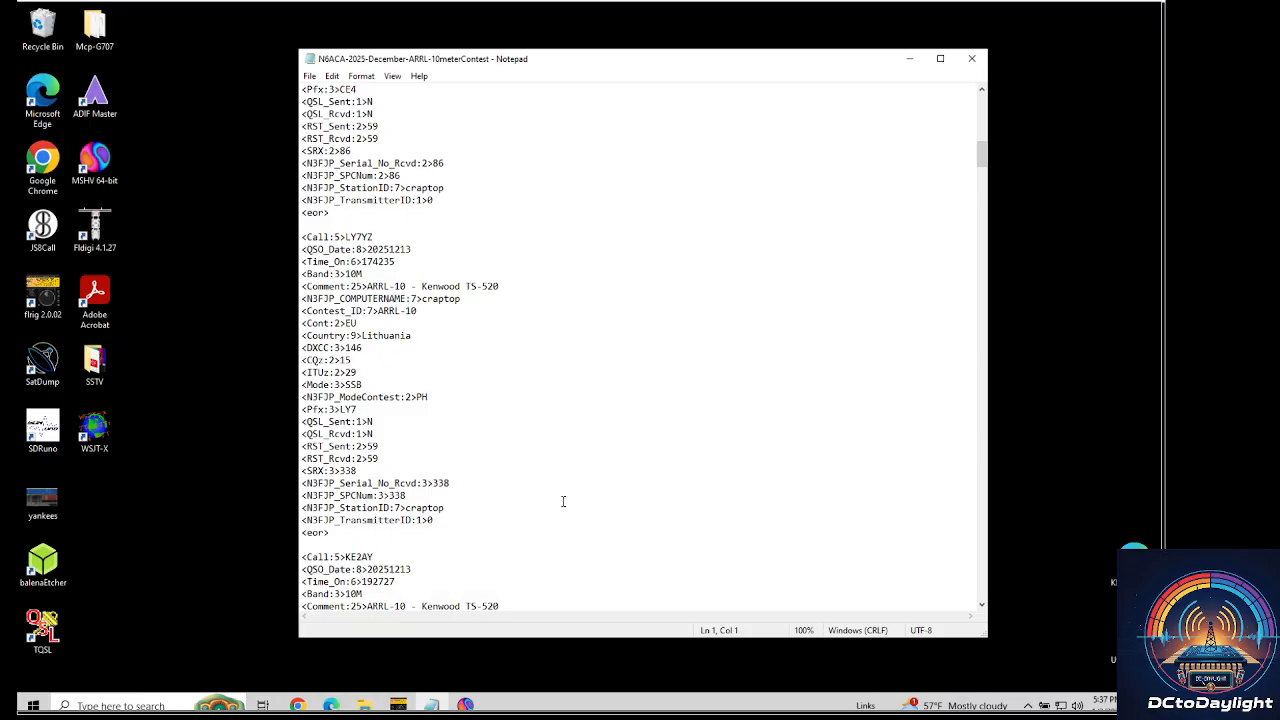
scroll(563, 501, down, 4)
scroll(563, 501, down, 4)
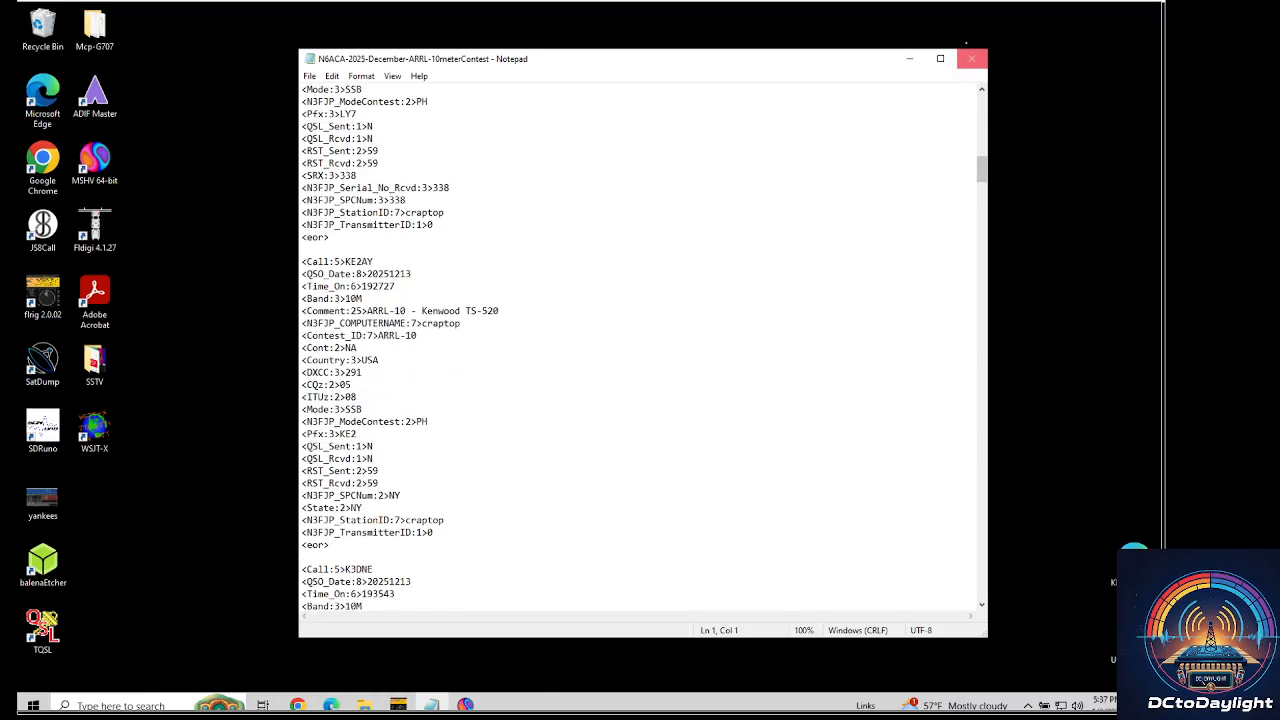
click(972, 60)
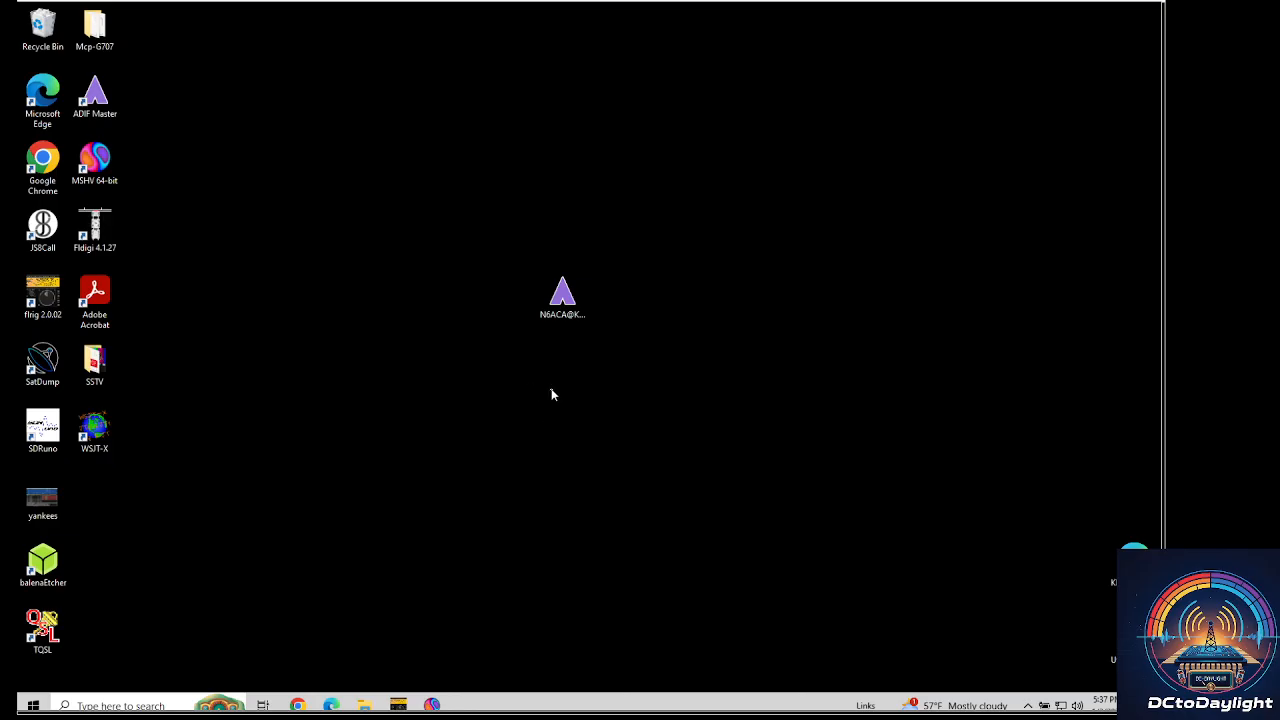
Open the KFF-3455 log from the desktop in a maximized ADIF Master window and set MY_SIG to WWFF in rows 1 and 2.
double_click(563, 297)
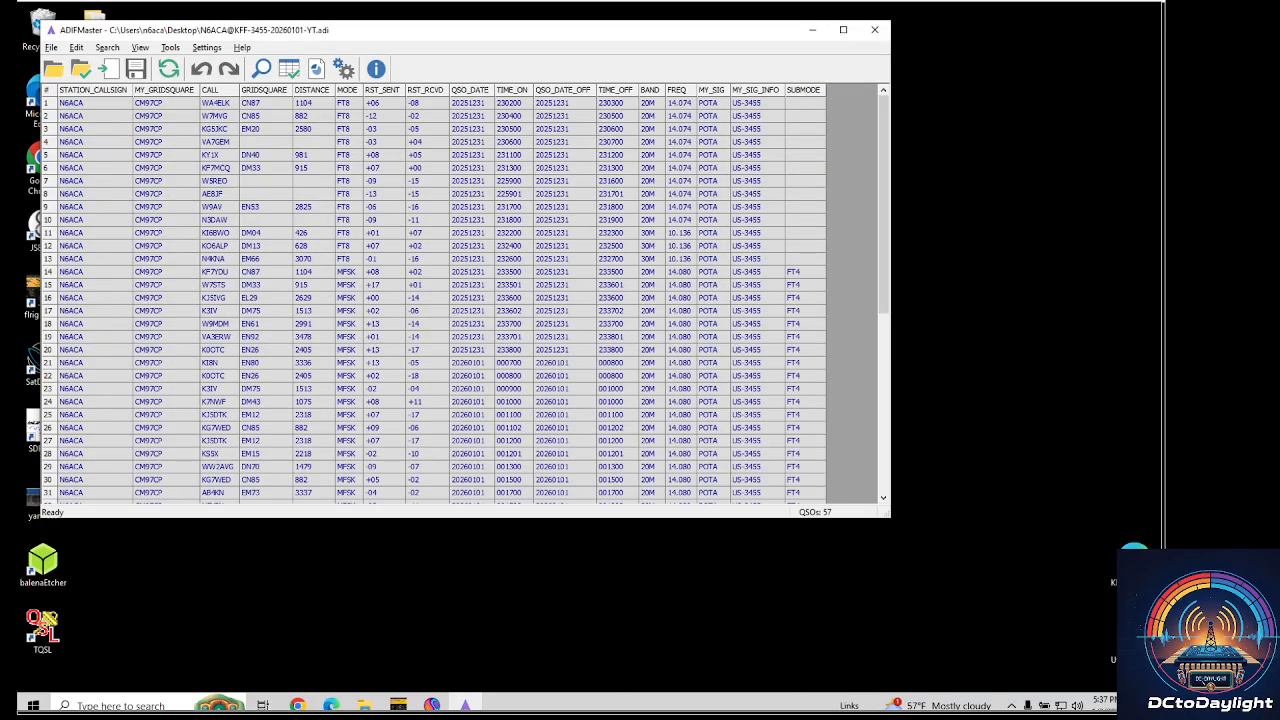
click(843, 30)
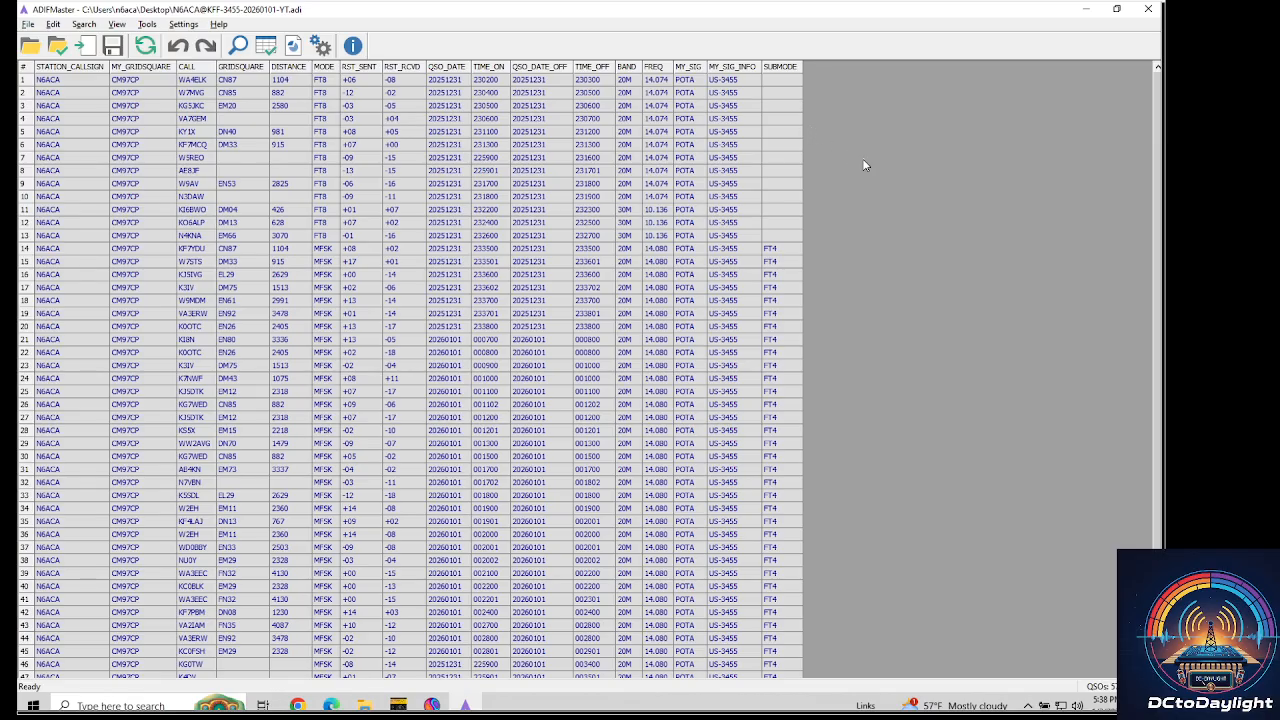
click(687, 81)
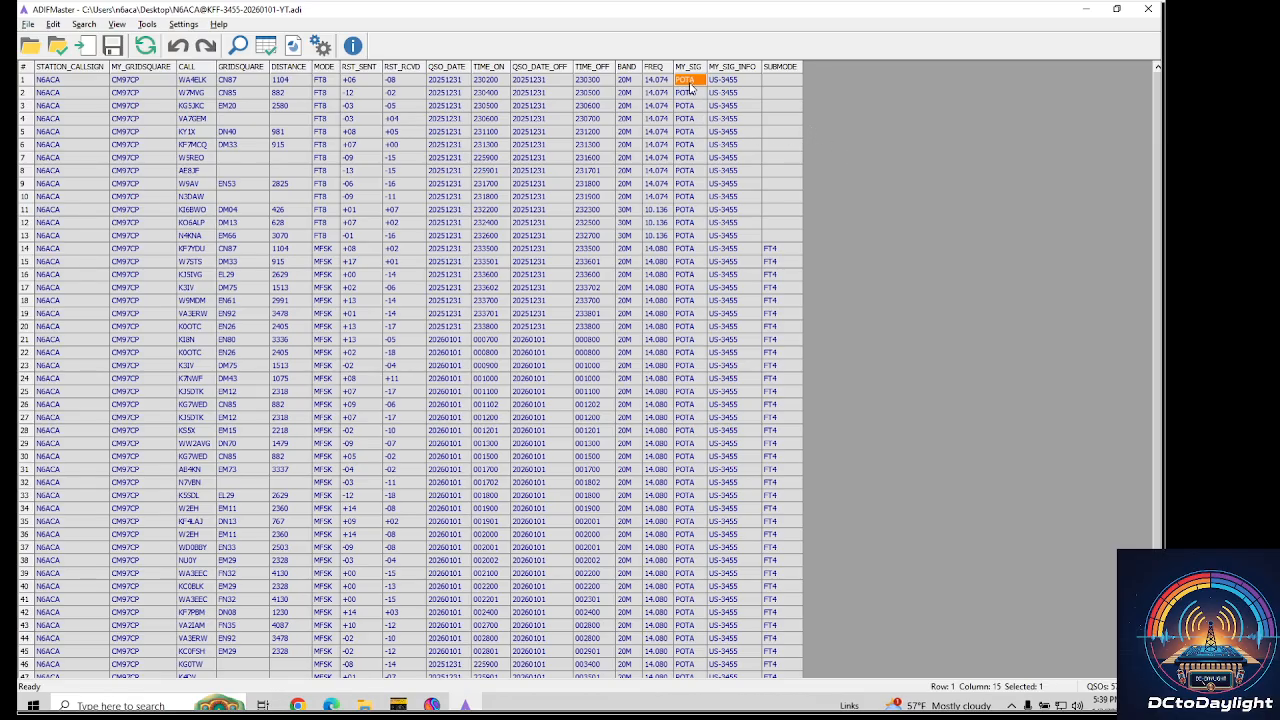
text(WWFF)
click(680, 92)
text(WW)
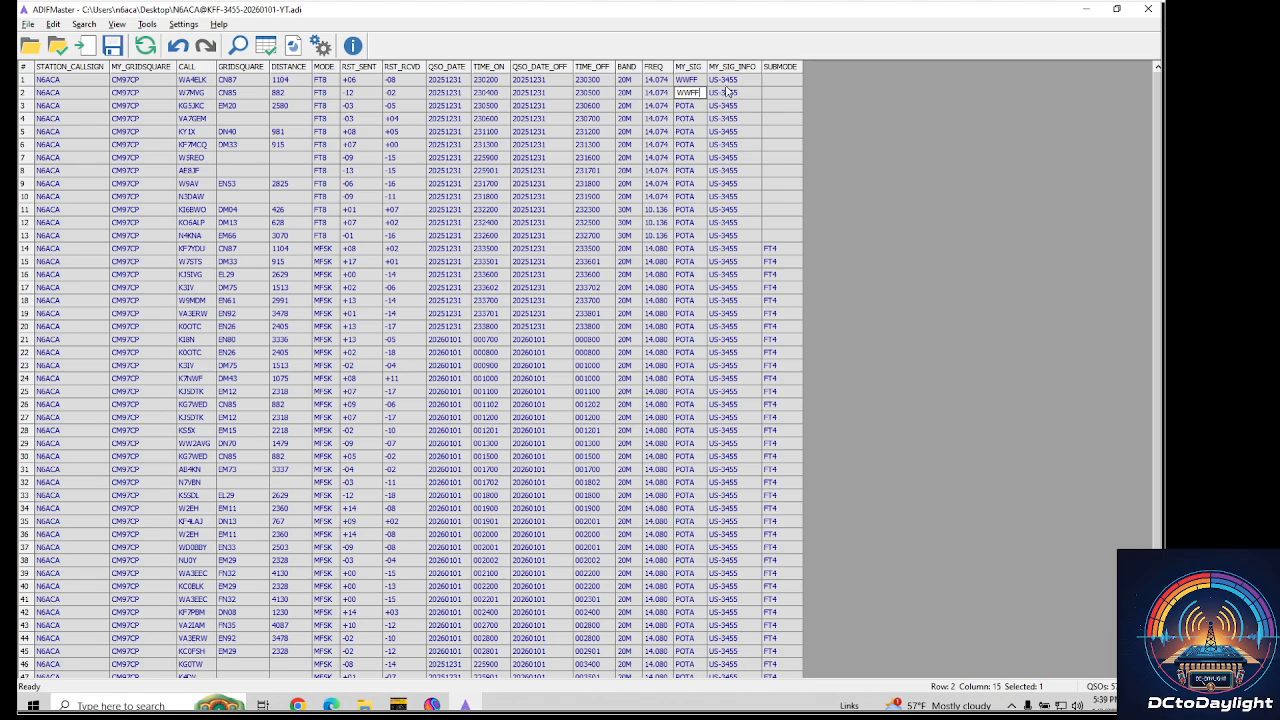
Set MY_SIG_INFO to KFF-3455 in rows 1 and 2 by replacing the US prefix with KFF.
click(725, 80)
click(728, 82)
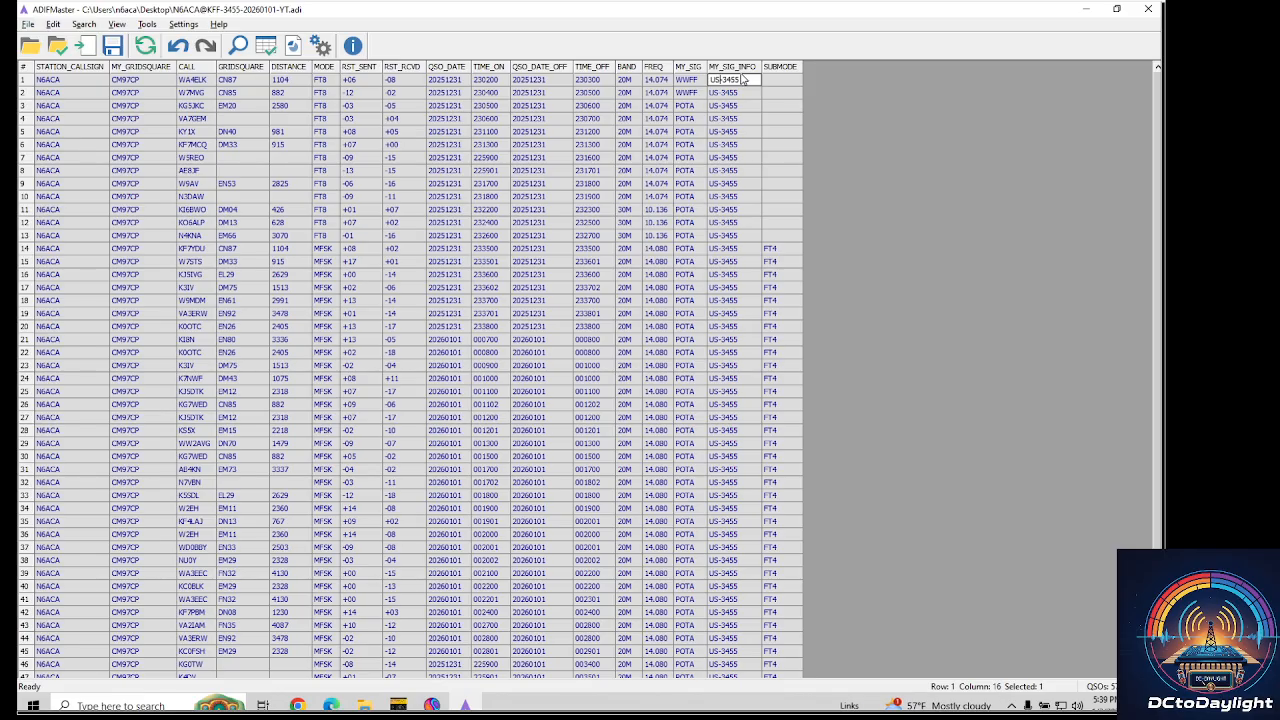
key(BackSpace)
key(BackSpace)
text(KFF)
click(714, 93)
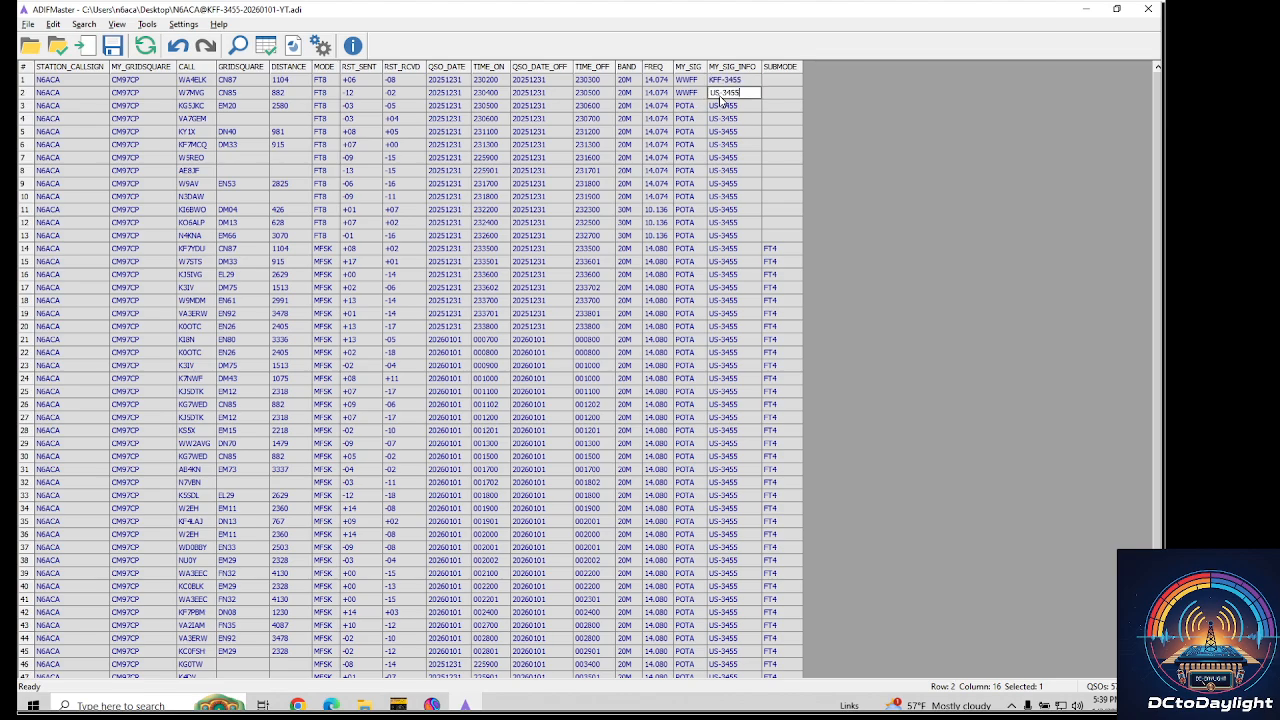
key(BackSpace)
key(BackSpace)
text(KFF)
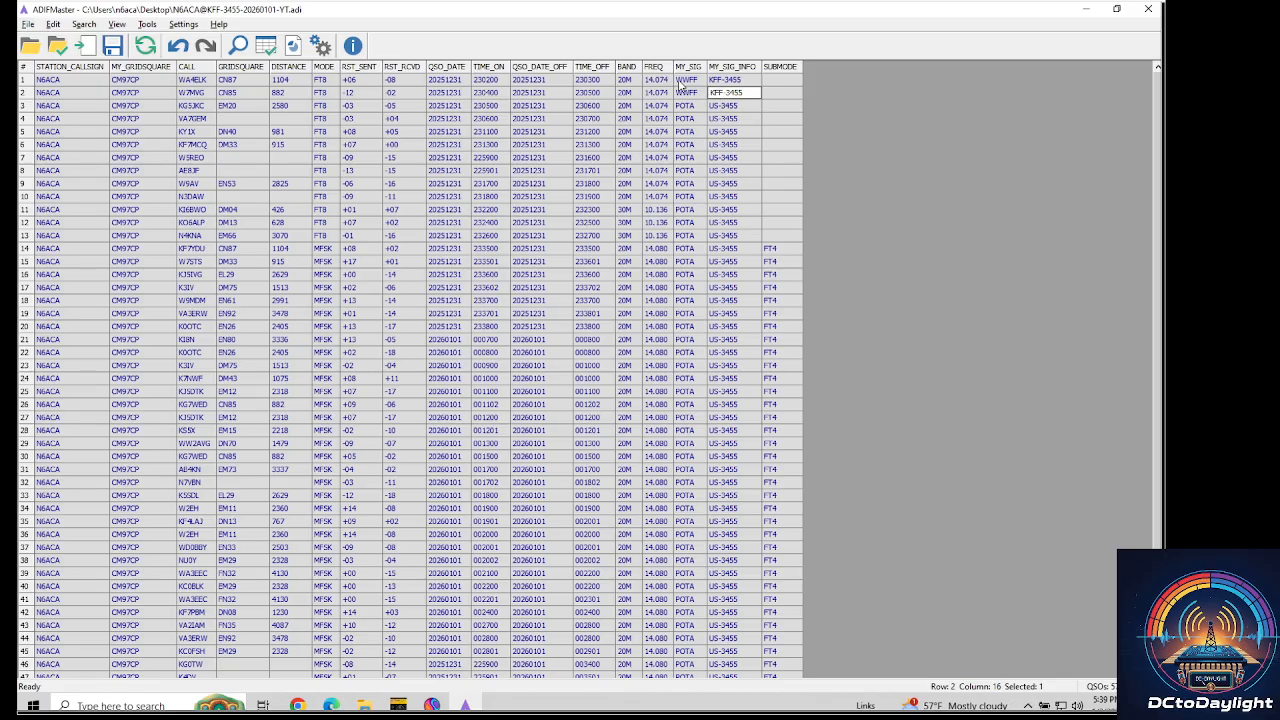
Copy the MY_SIG and MY_SIG_INFO cells of rows 1 and 2 and paste them over the same columns in rows 3 and 4.
drag(682, 80, 735, 94)
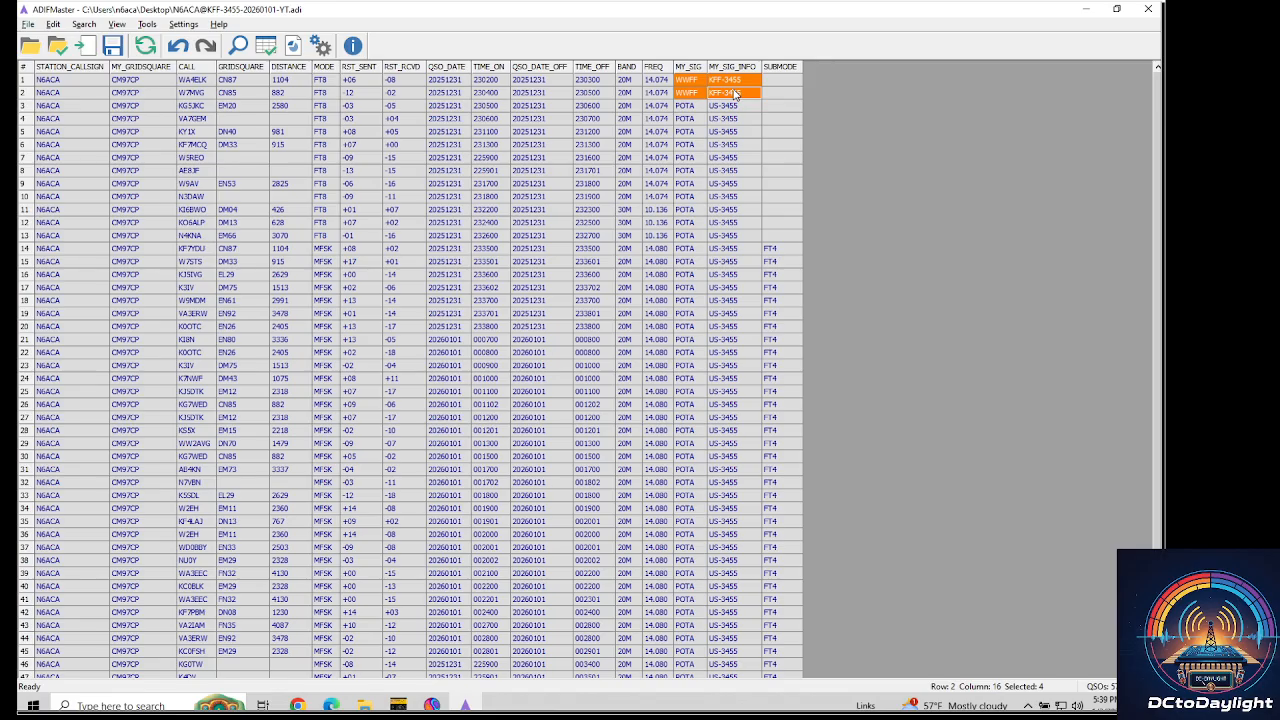
key(ctrl+c)
click(695, 106)
key(ctrl+v)
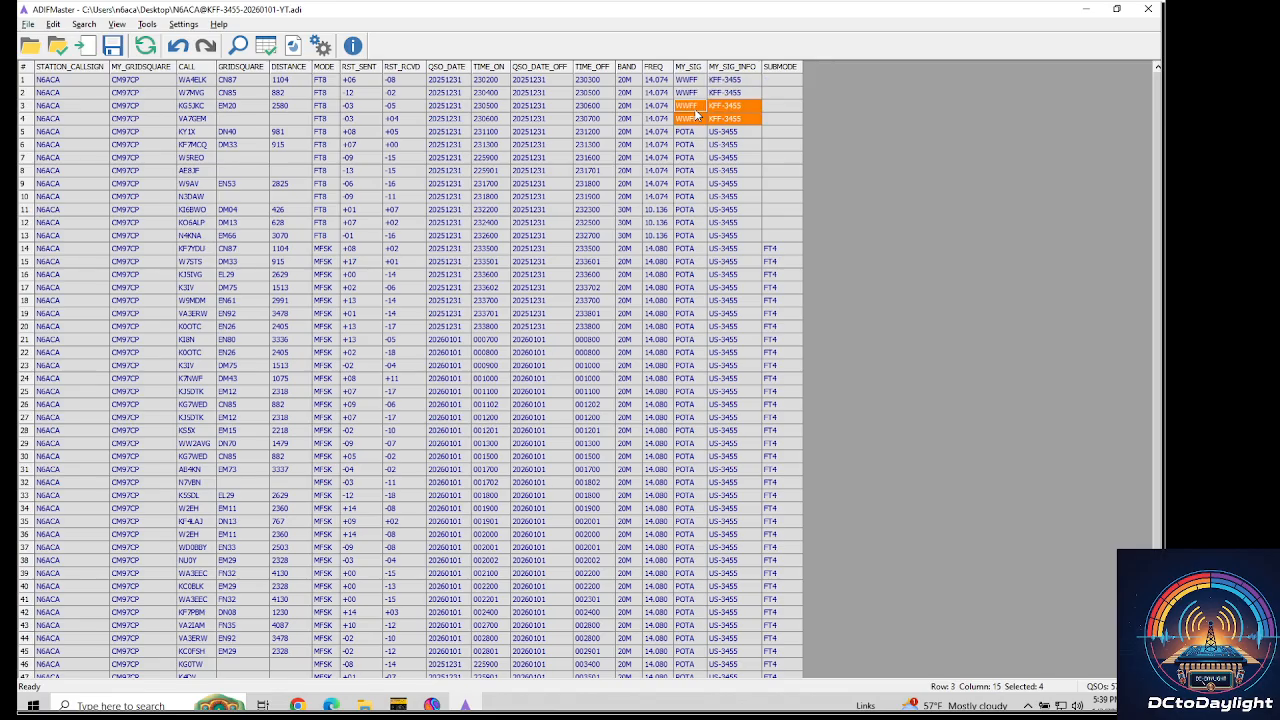
click(697, 116)
scroll(697, 116, down, 1)
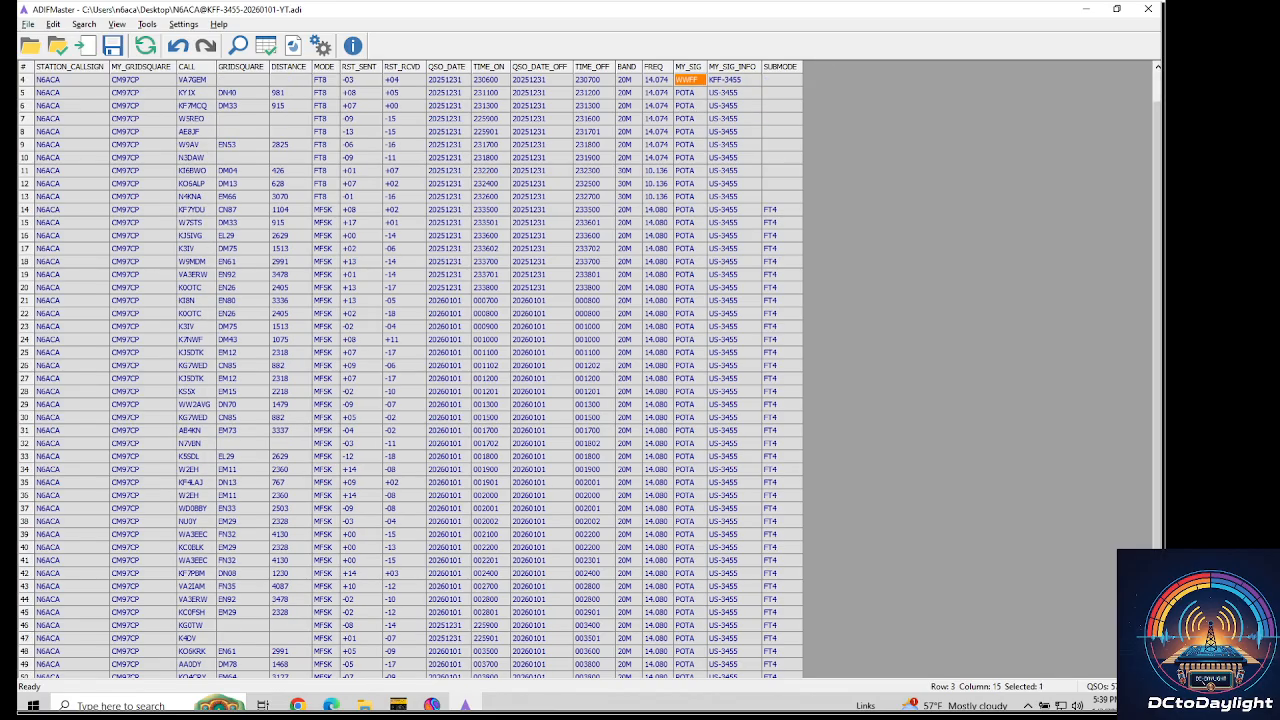
Paste the copied WWFF and KFF-3455 cells over MY_SIG and MY_SIG_INFO in rows 5 through 57, two rows at a time, and save the log.
click(690, 93)
key(ctrl+v)
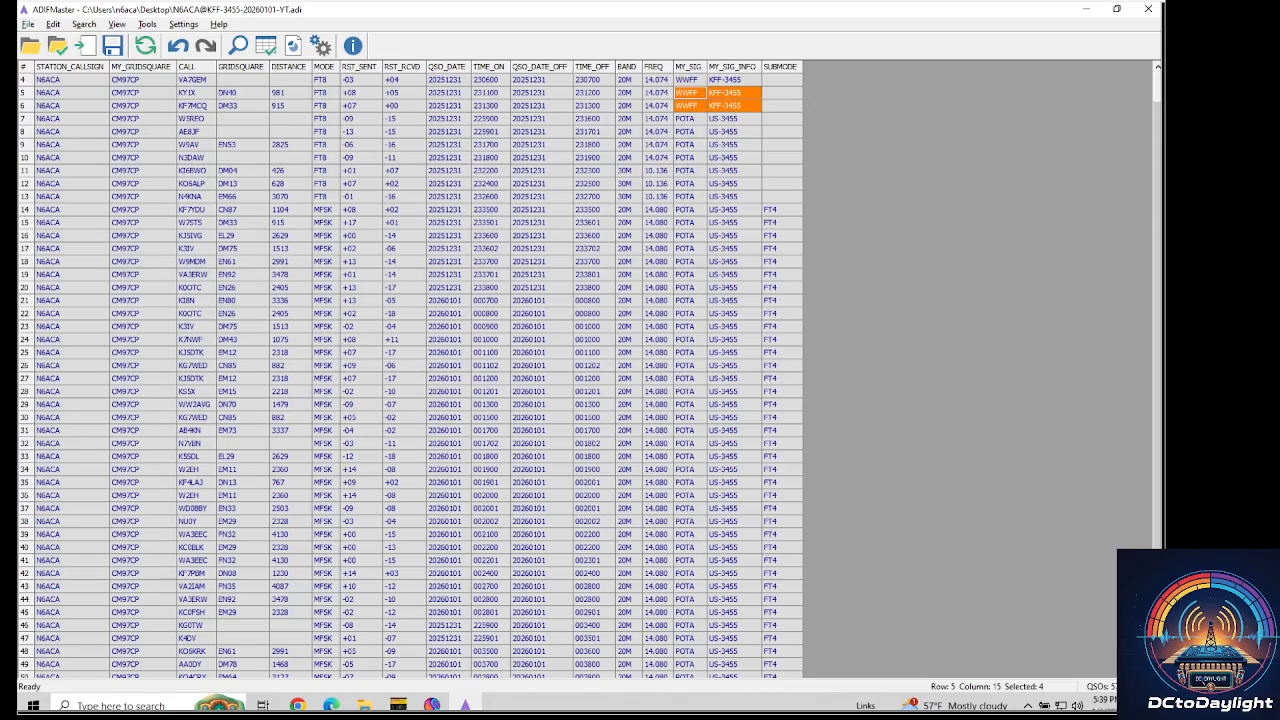
click(699, 120)
key(ctrl+v)
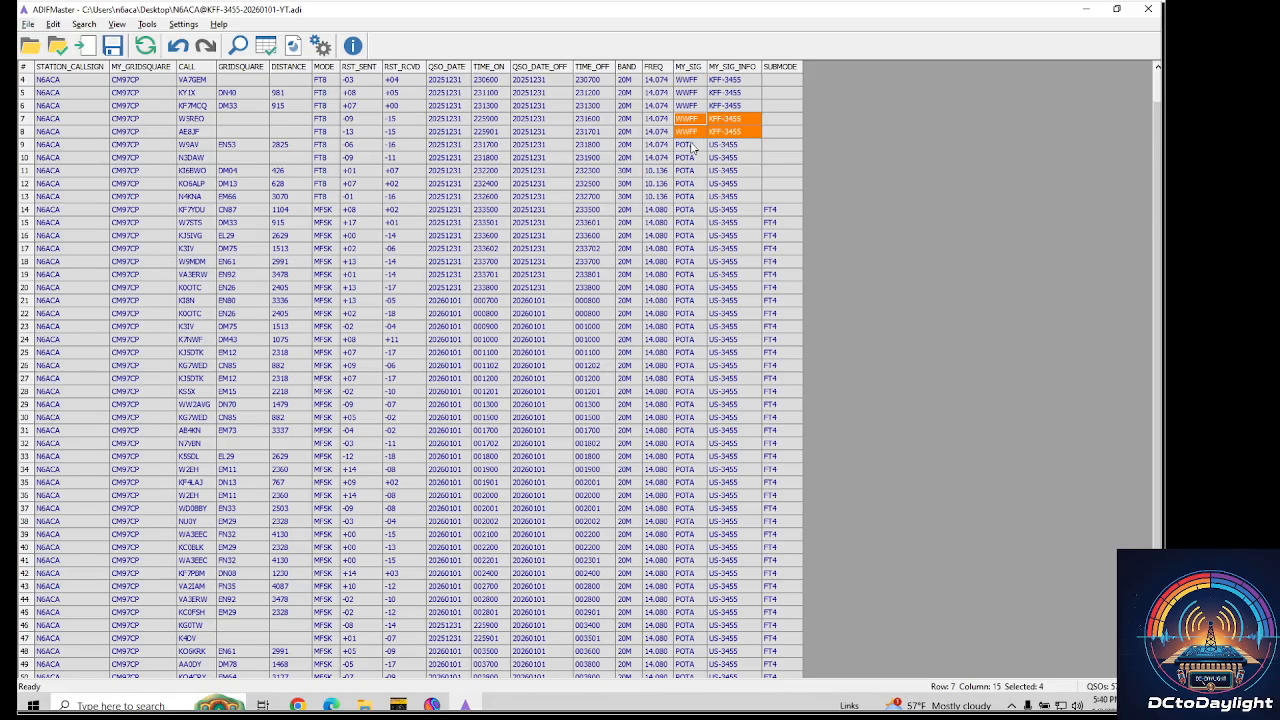
click(690, 145)
key(ctrl+v)
click(695, 172)
key(ctrl+v)
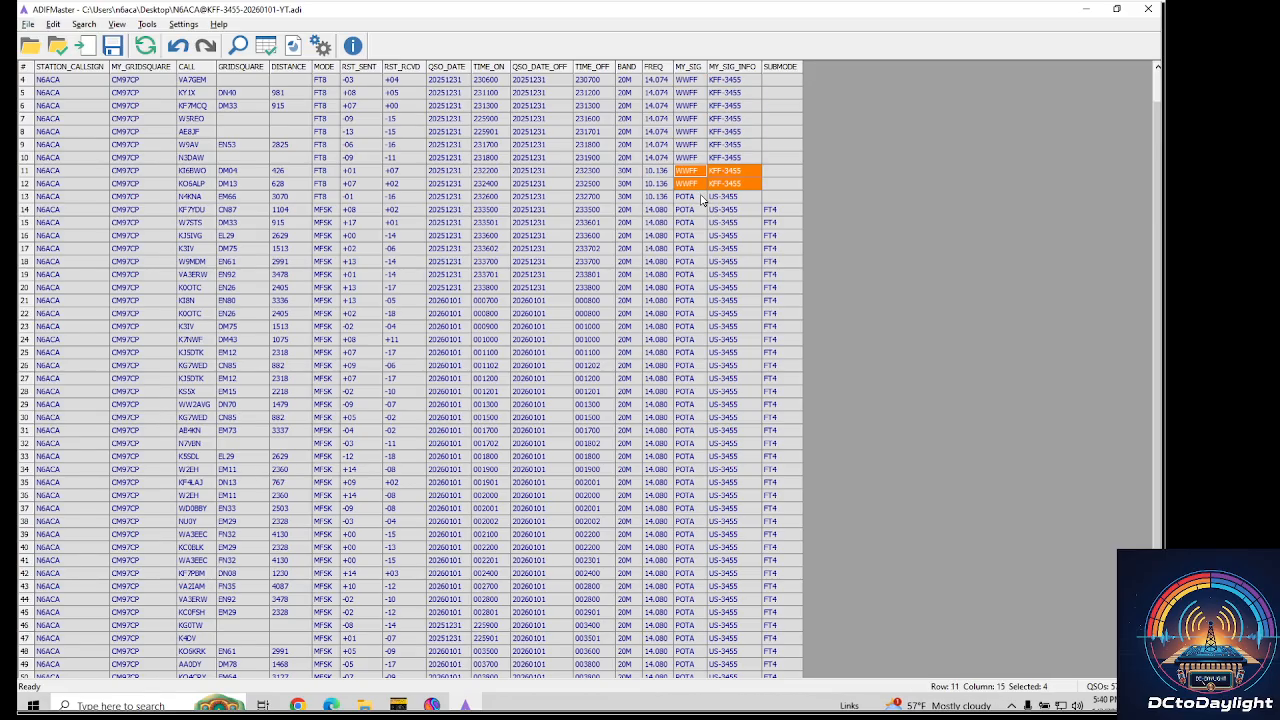
click(700, 197)
key(ctrl+v)
click(695, 223)
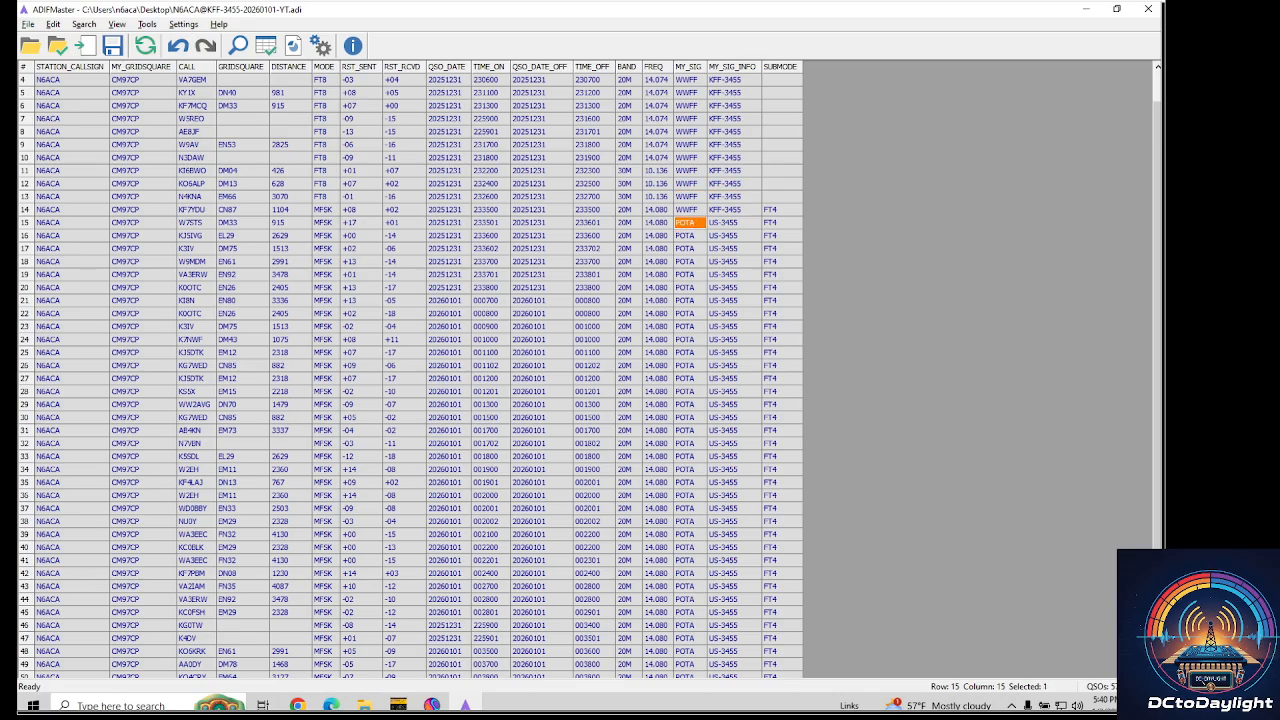
key(ctrl+v)
click(699, 250)
key(ctrl+v)
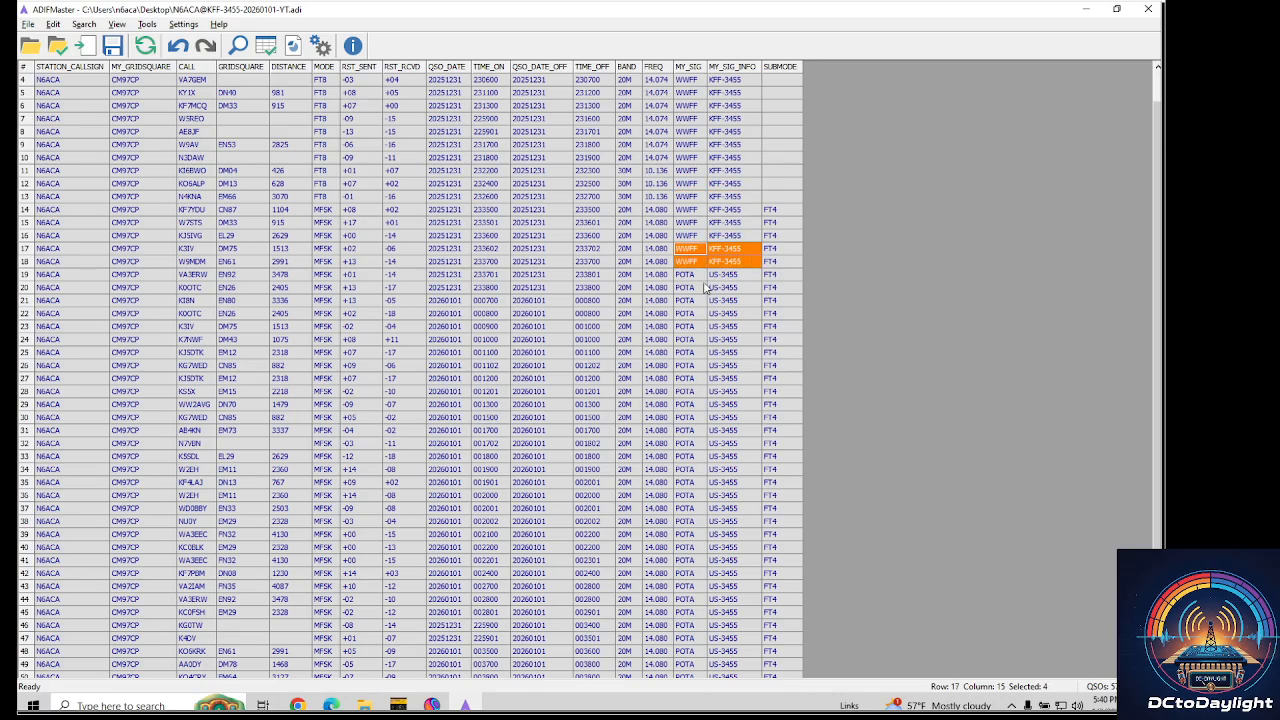
click(702, 276)
key(ctrl+v)
click(699, 302)
key(ctrl+v)
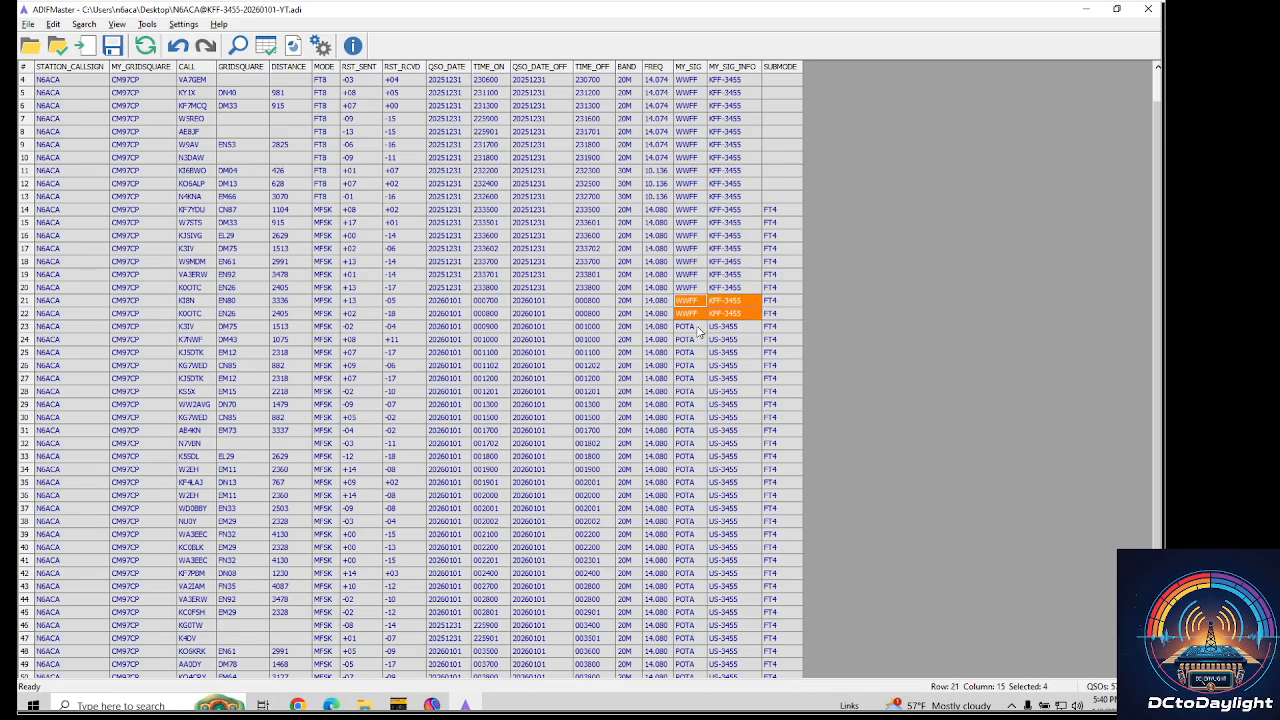
click(700, 327)
key(ctrl+v)
click(700, 353)
key(ctrl+v)
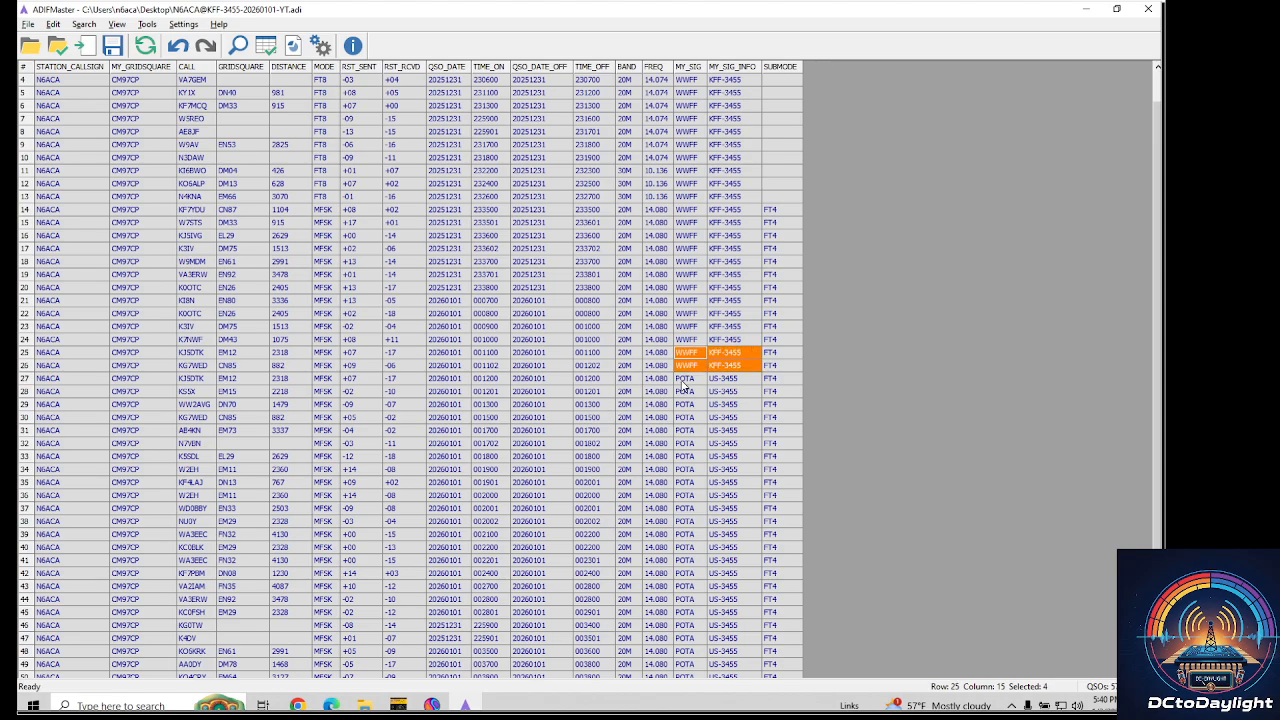
click(684, 380)
key(ctrl+v)
click(686, 405)
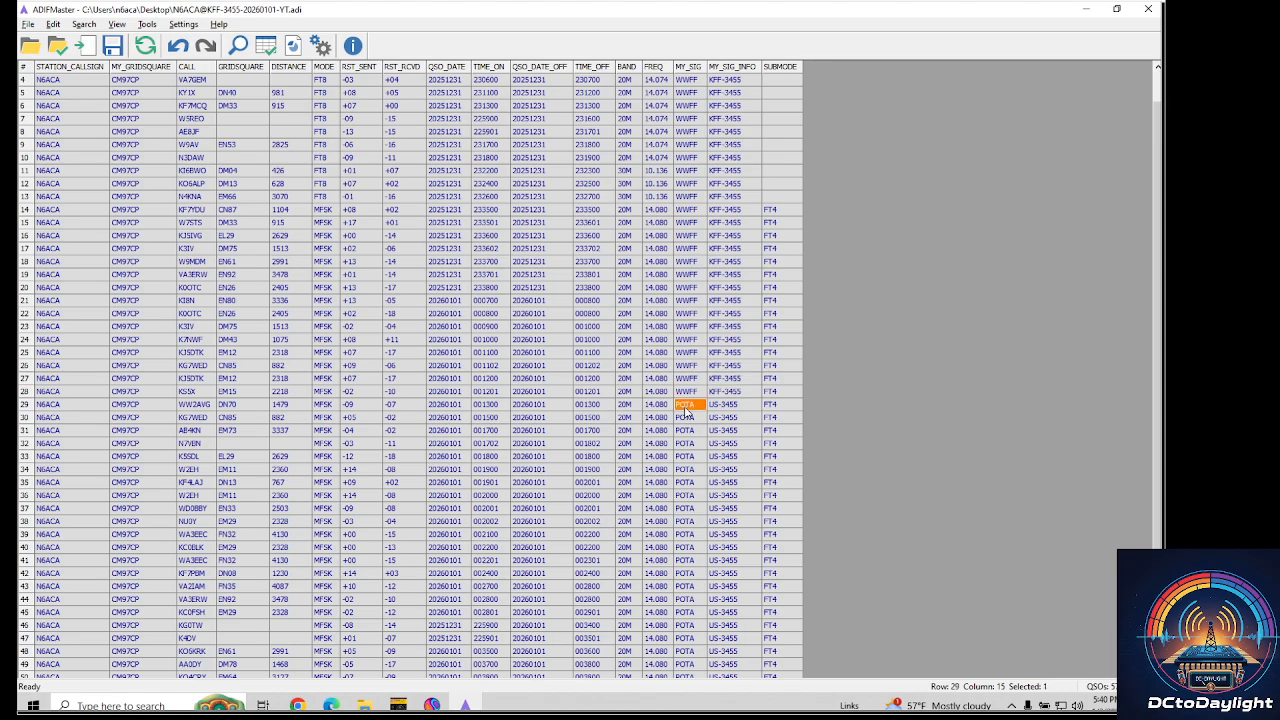
key(ctrl+v)
click(689, 432)
key(ctrl+v)
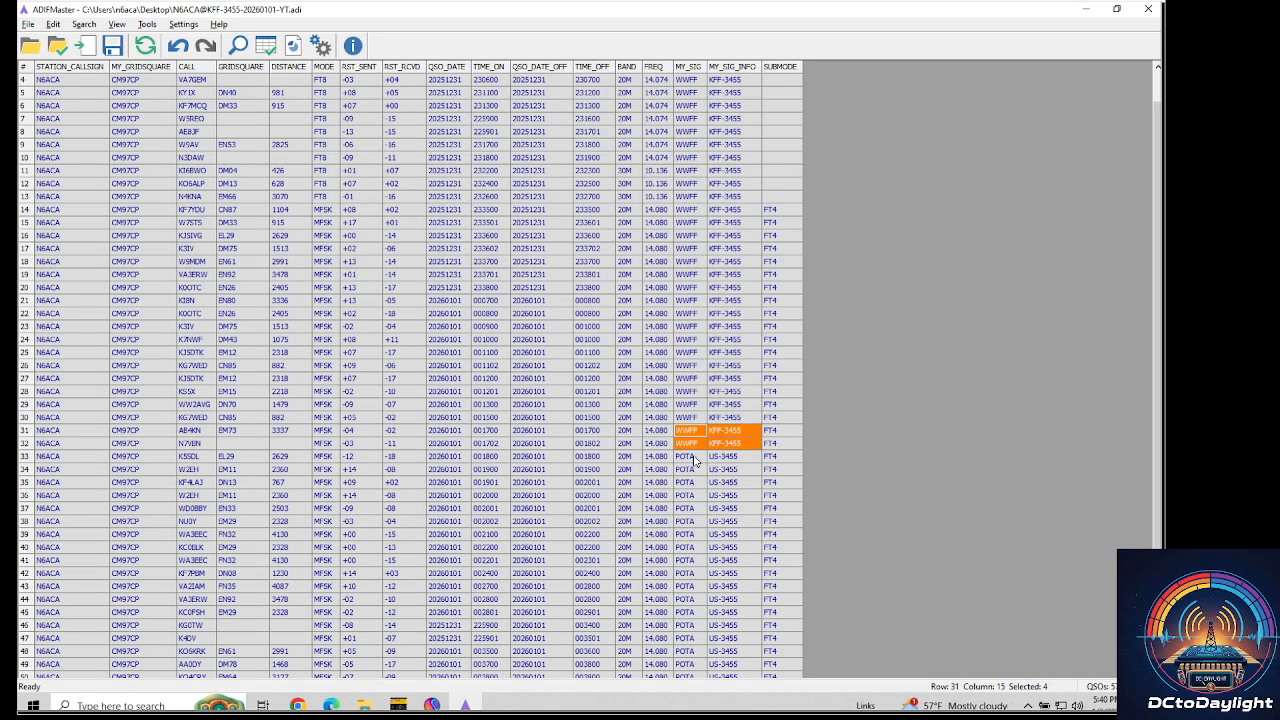
click(693, 457)
key(ctrl+v)
click(691, 496)
click(689, 482)
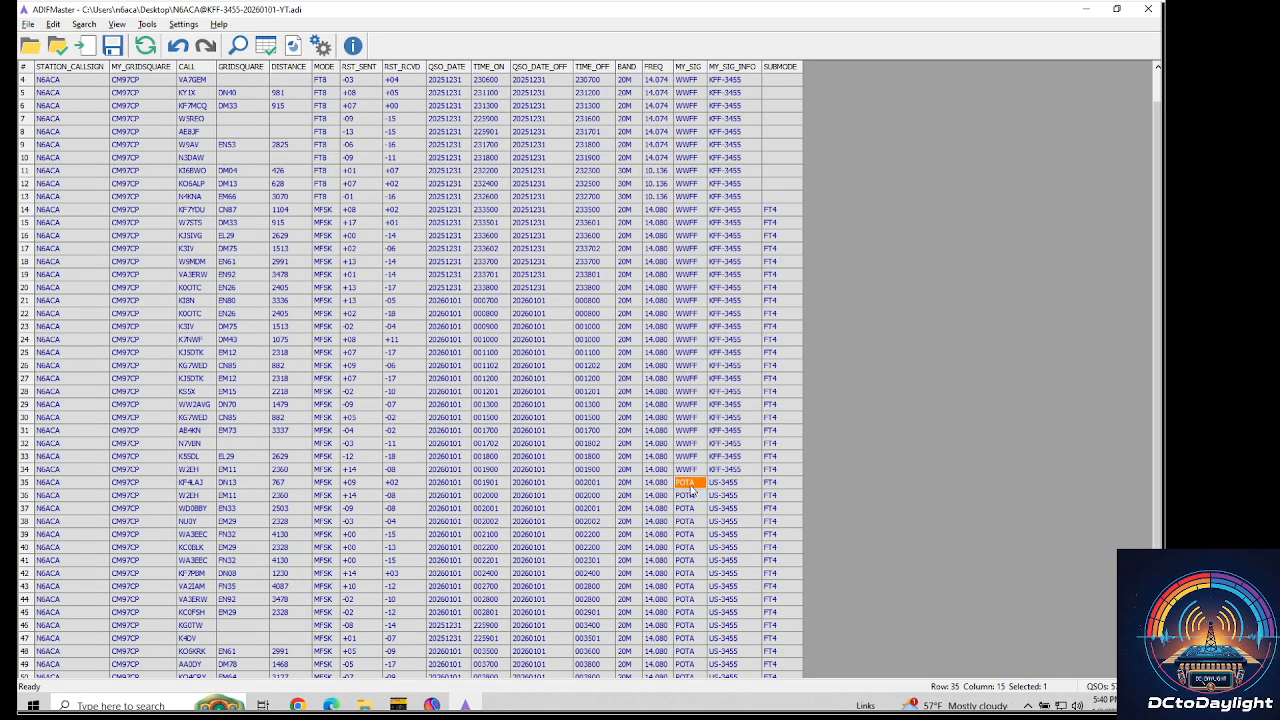
key(ctrl+v)
click(692, 508)
key(ctrl+v)
scroll(692, 548, down, 2)
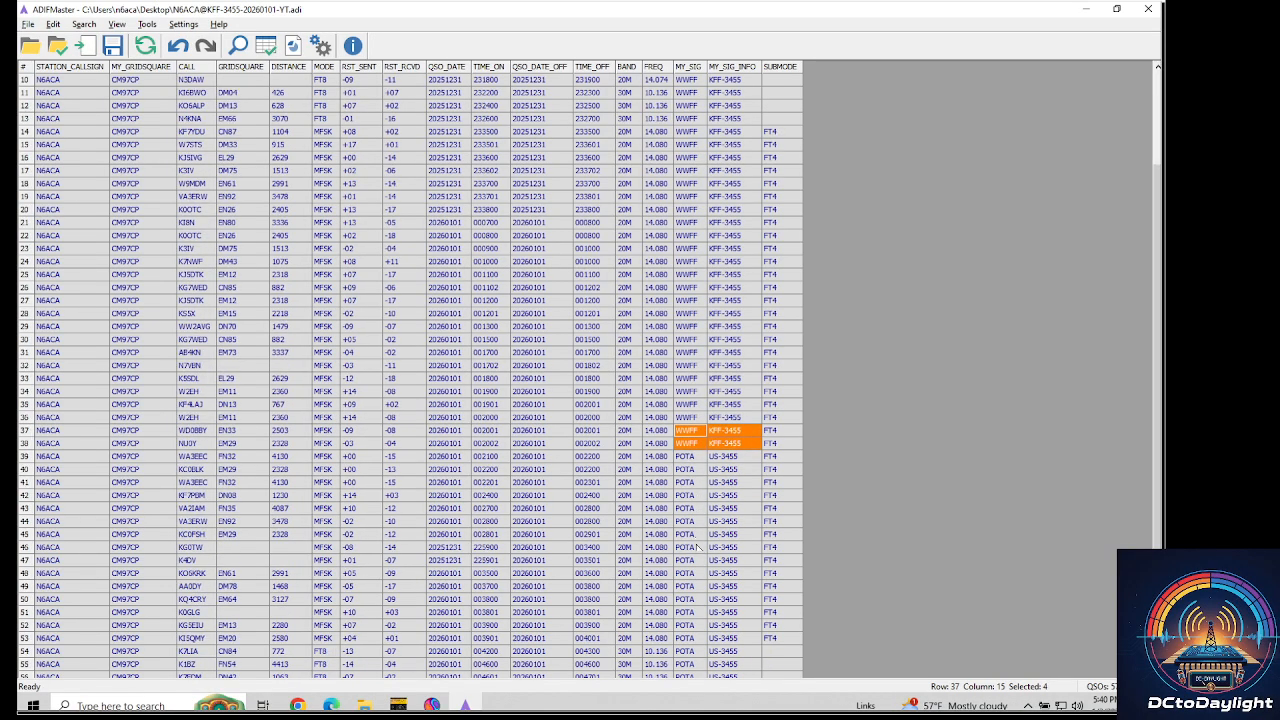
click(687, 458)
key(ctrl+v)
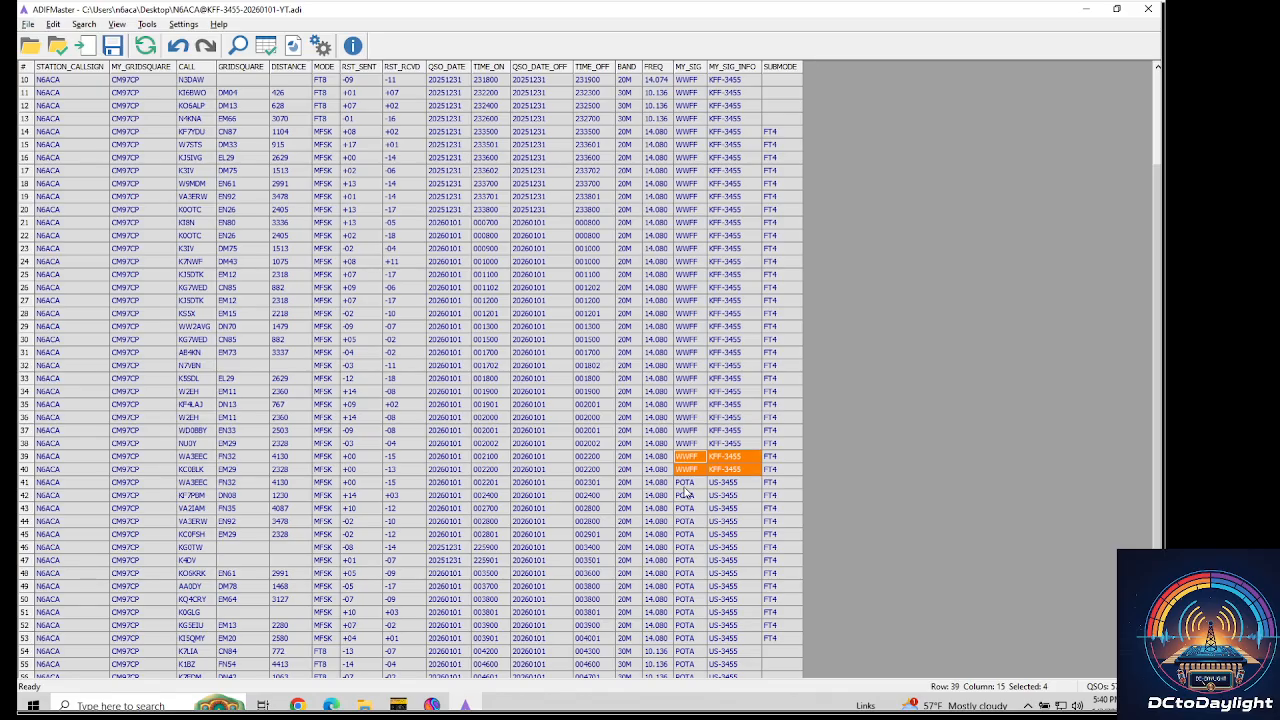
click(686, 484)
key(ctrl+v)
click(687, 509)
key(ctrl+v)
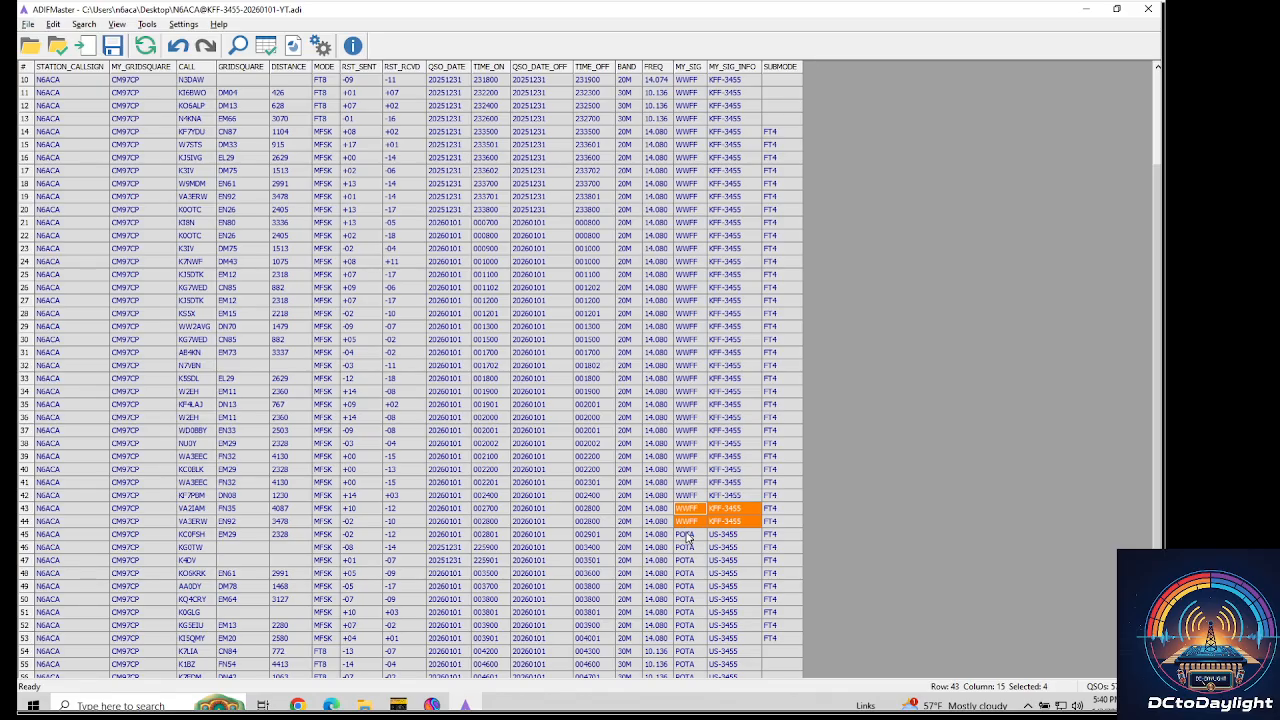
click(686, 535)
key(ctrl+v)
click(689, 560)
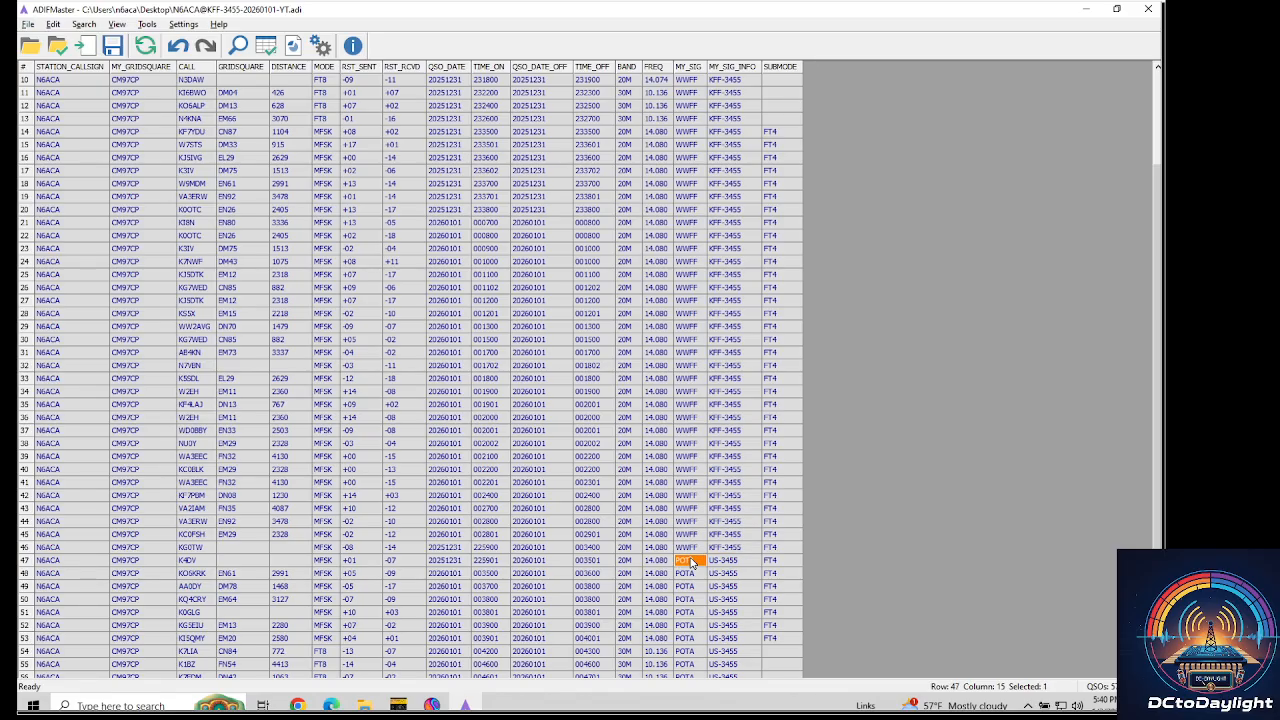
key(ctrl+v)
click(690, 587)
key(ctrl+v)
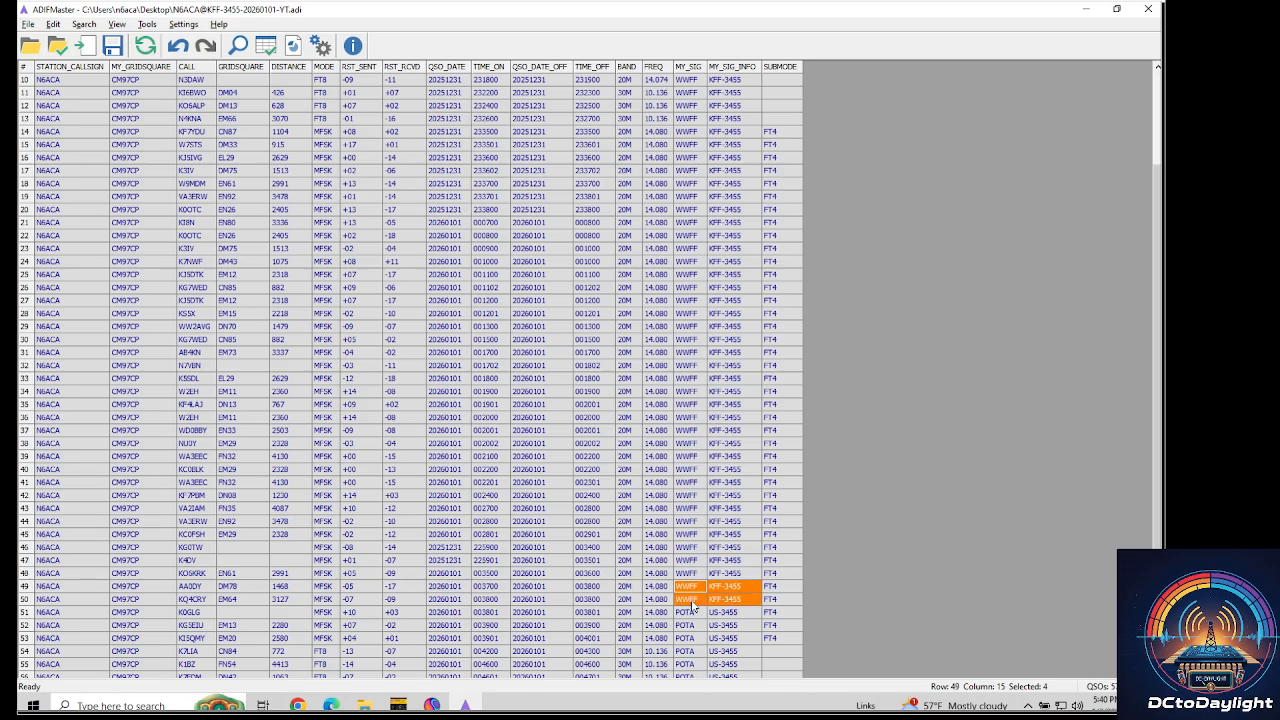
click(690, 612)
key(ctrl+v)
scroll(690, 616, down, 1)
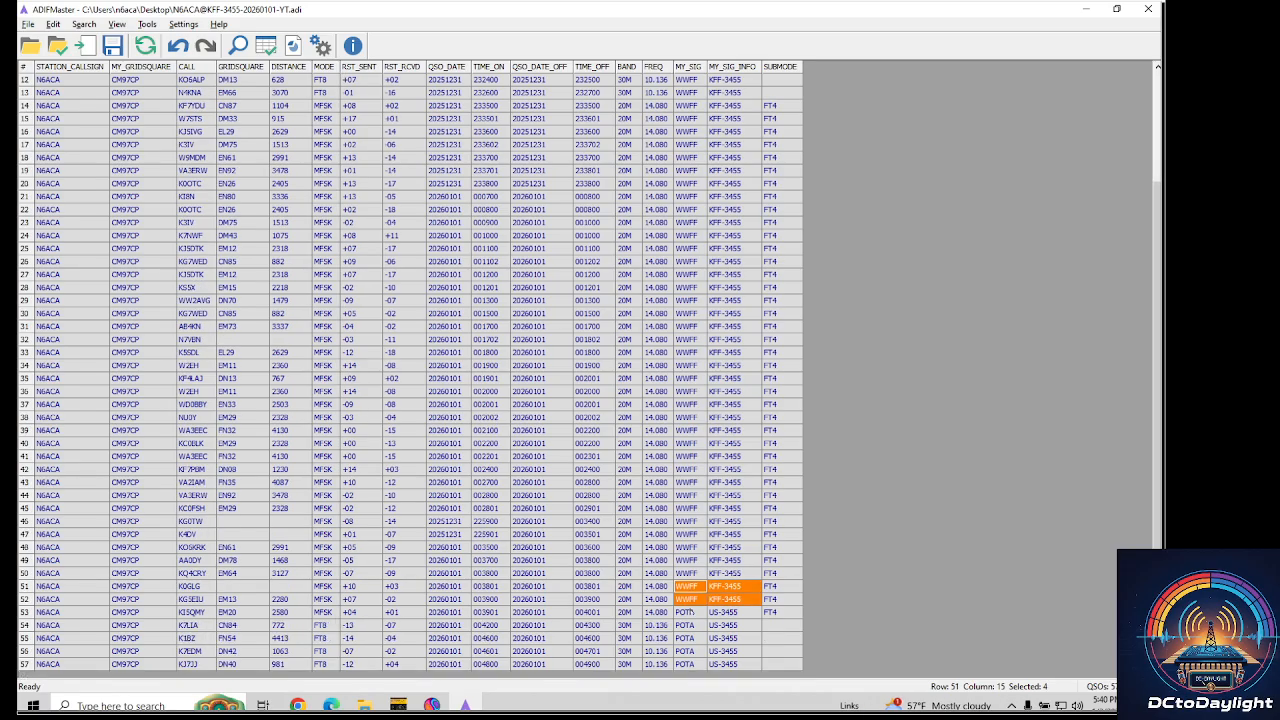
click(690, 616)
key(ctrl+v)
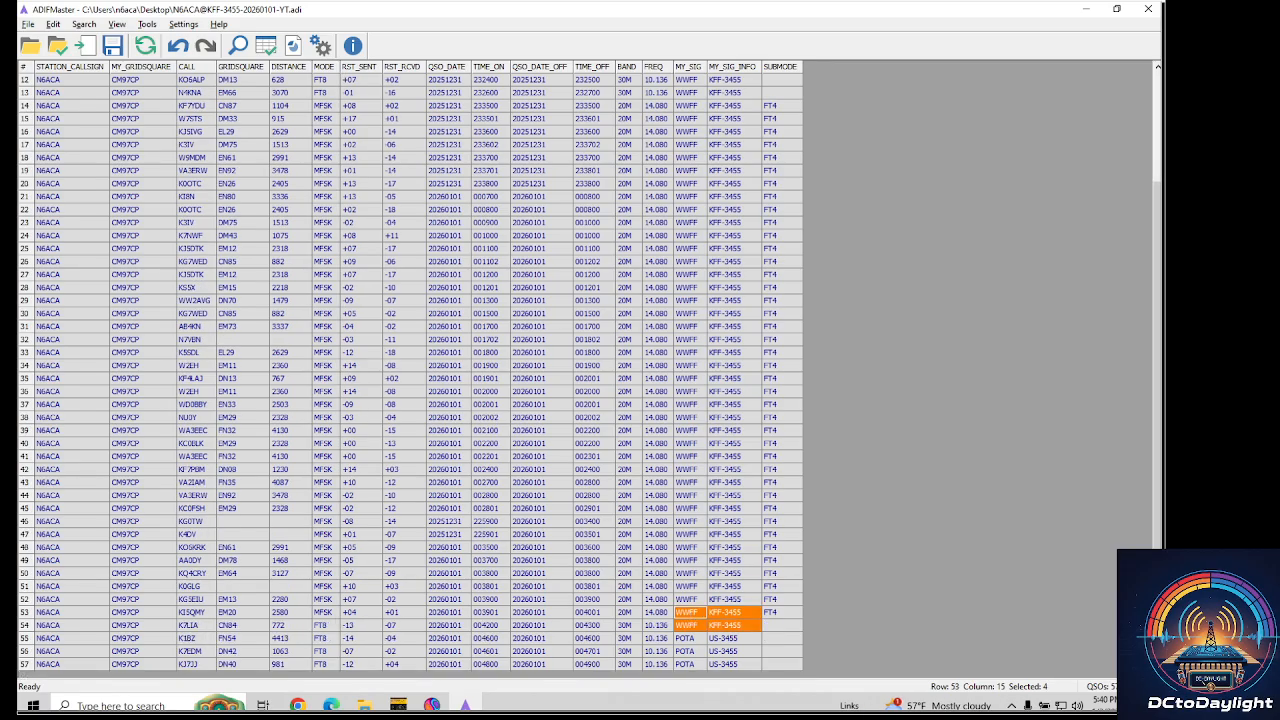
click(690, 638)
text(WWFF	KFF-3455 WWFF	KFF-3455)
click(690, 651)
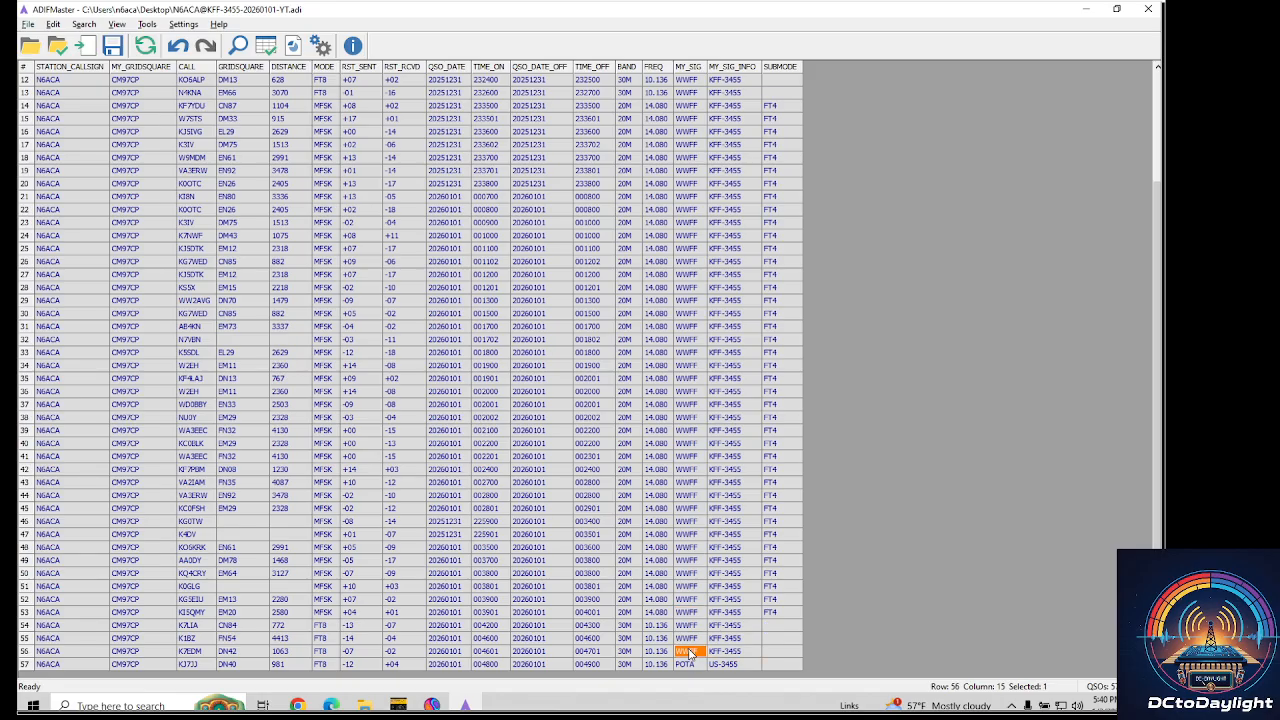
text(WWFF	KFF-3455 WWFF	KFF-3455)
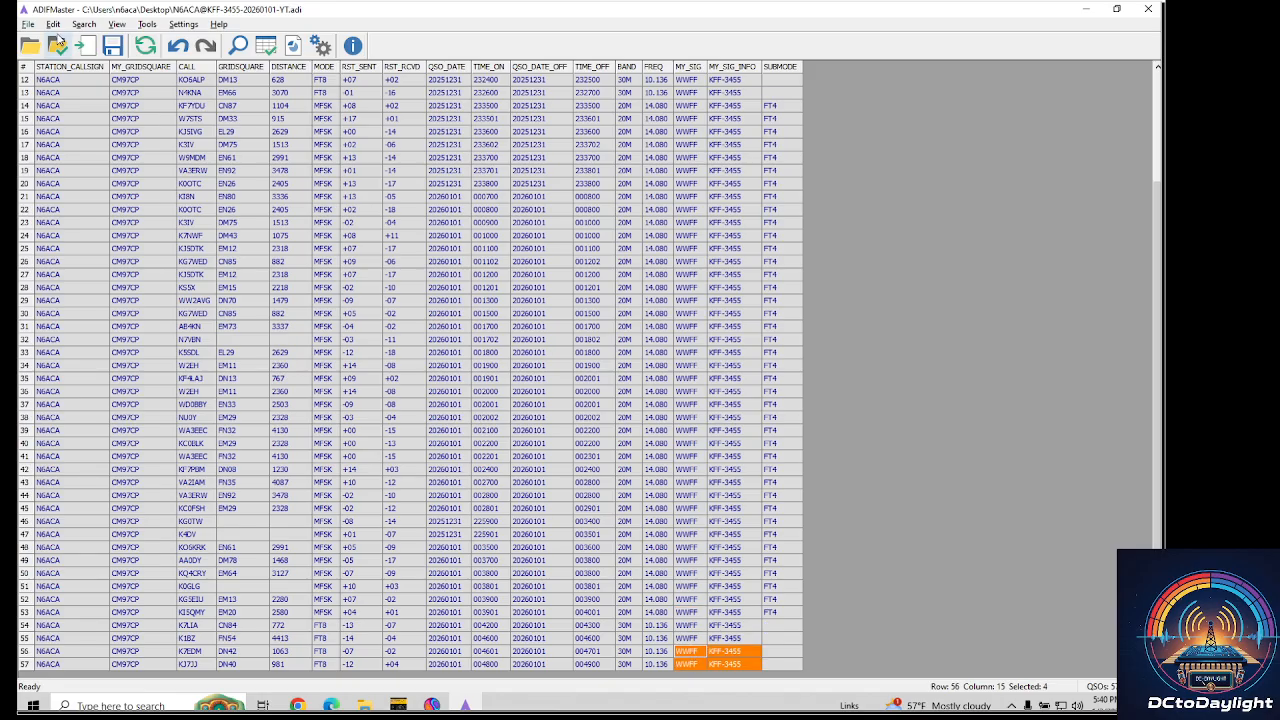
click(32, 25)
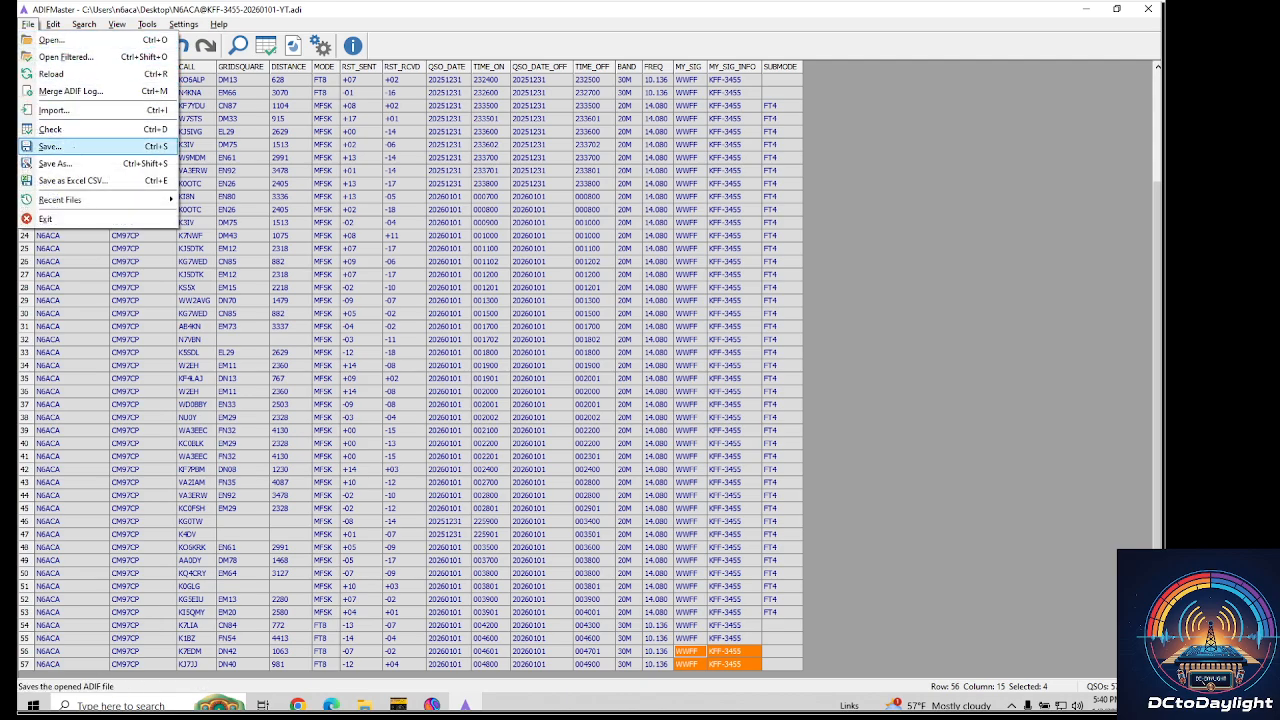
click(75, 150)
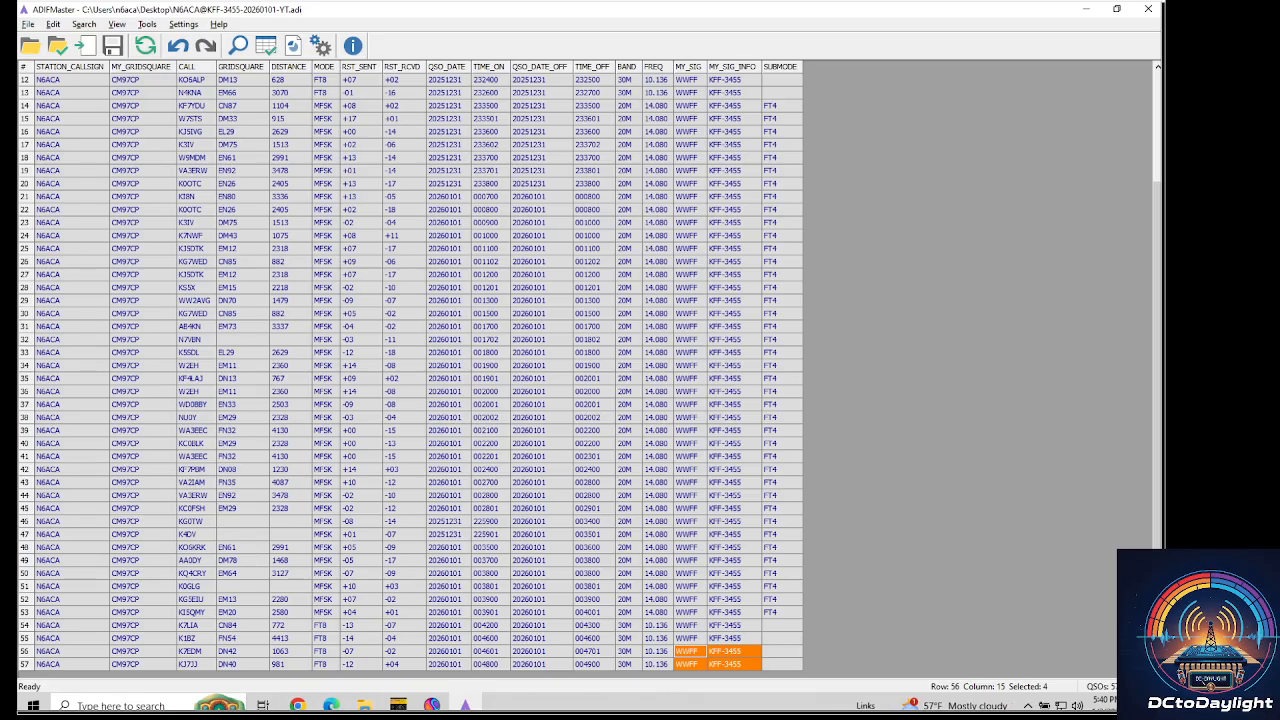
Delete the contact records in rows 24 through 51 from the log, and select the MY_SIG_INFO cell of row 1.
click(27, 276)
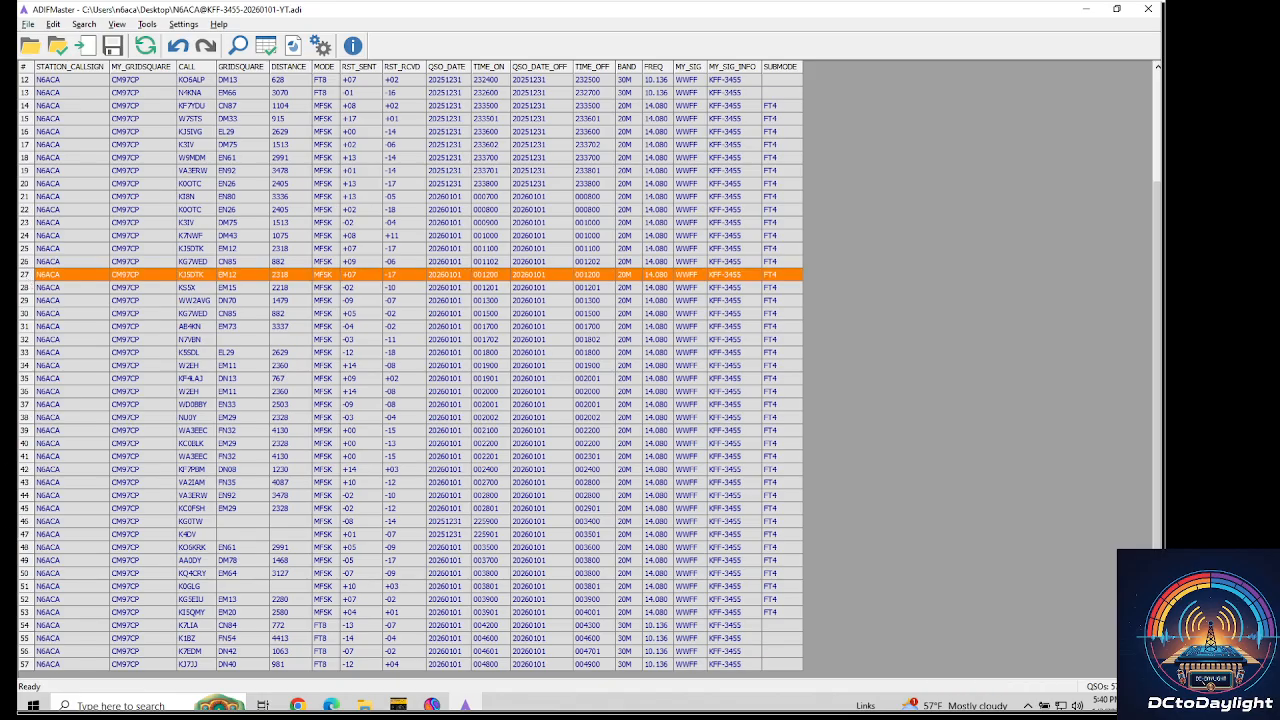
click(28, 574)
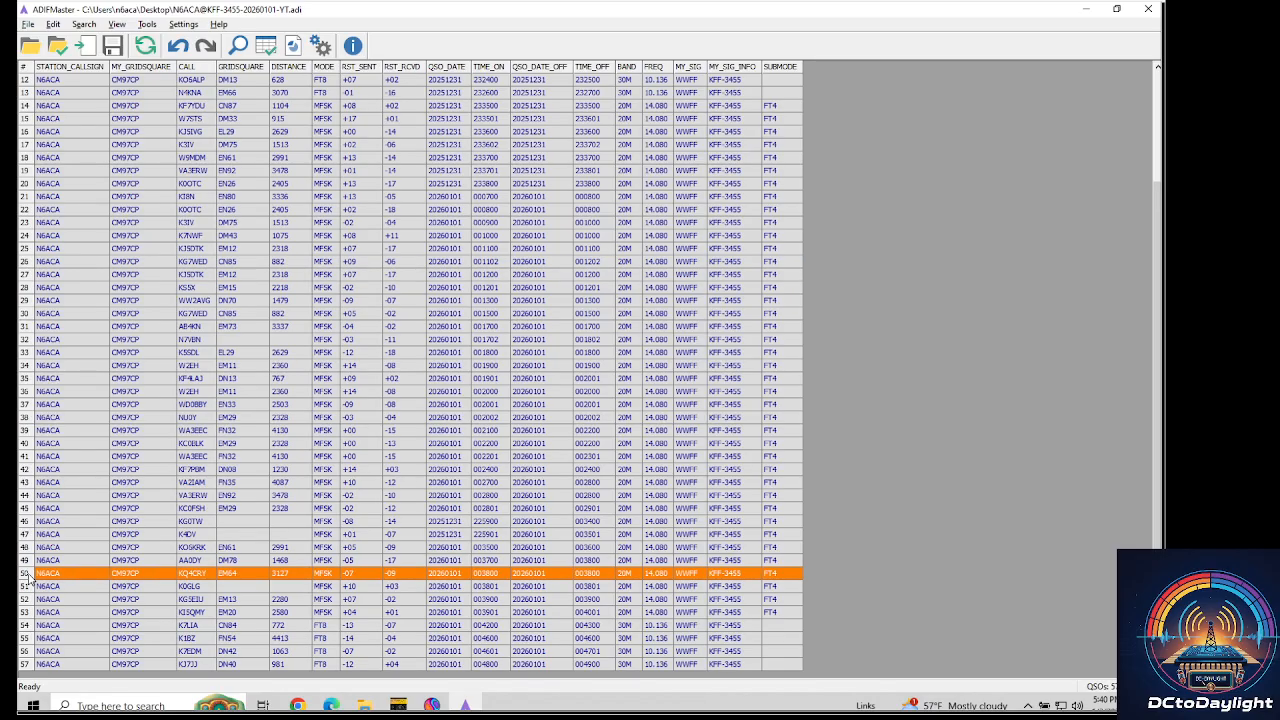
click(72, 236)
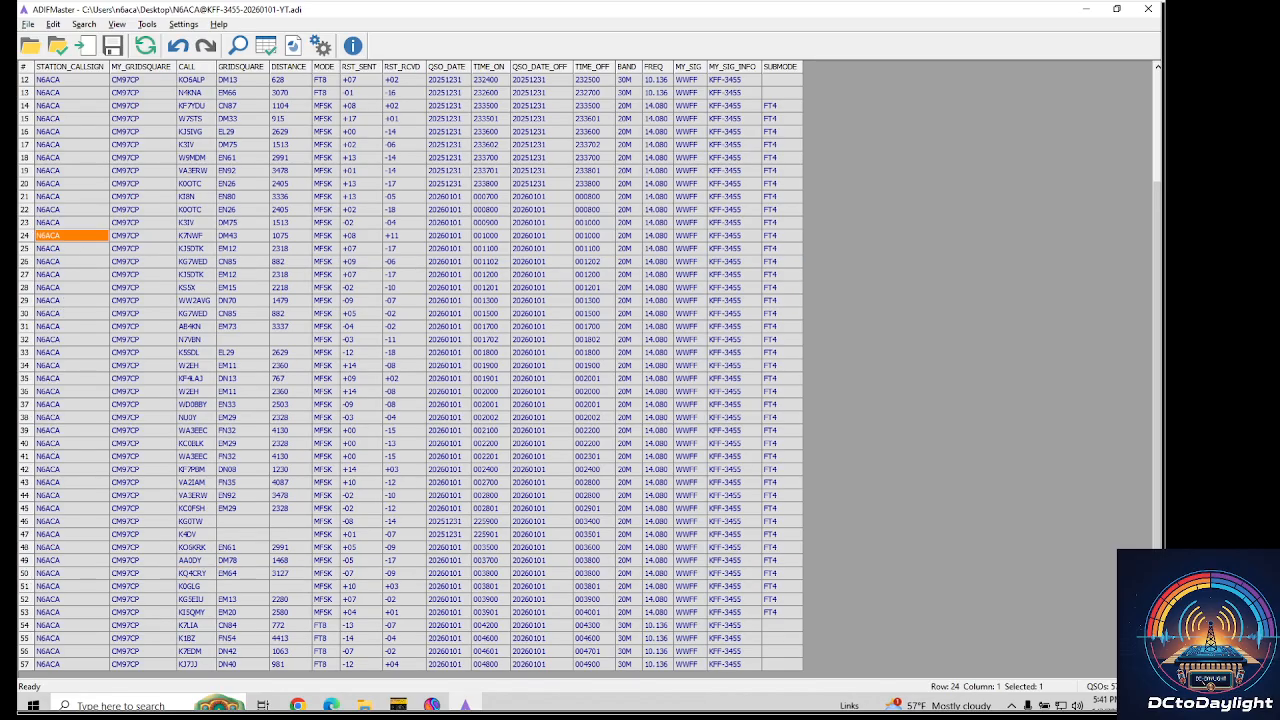
shift+click(60, 586)
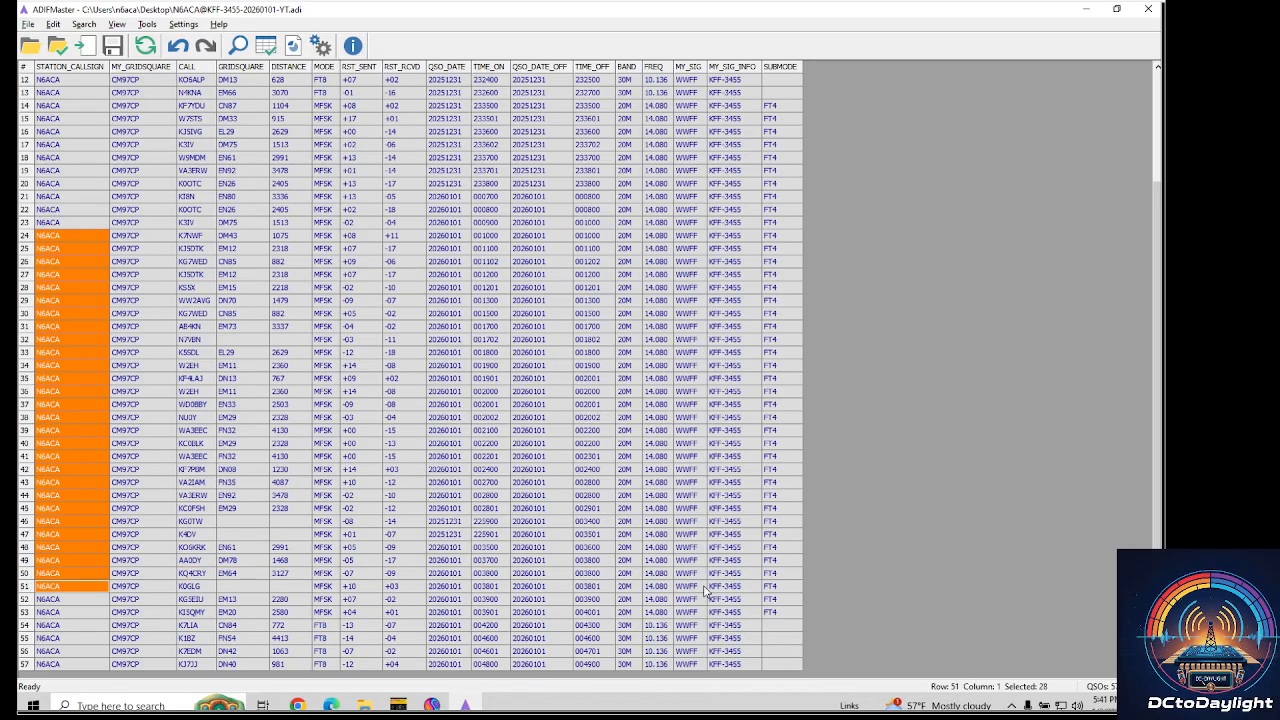
shift+click(797, 591)
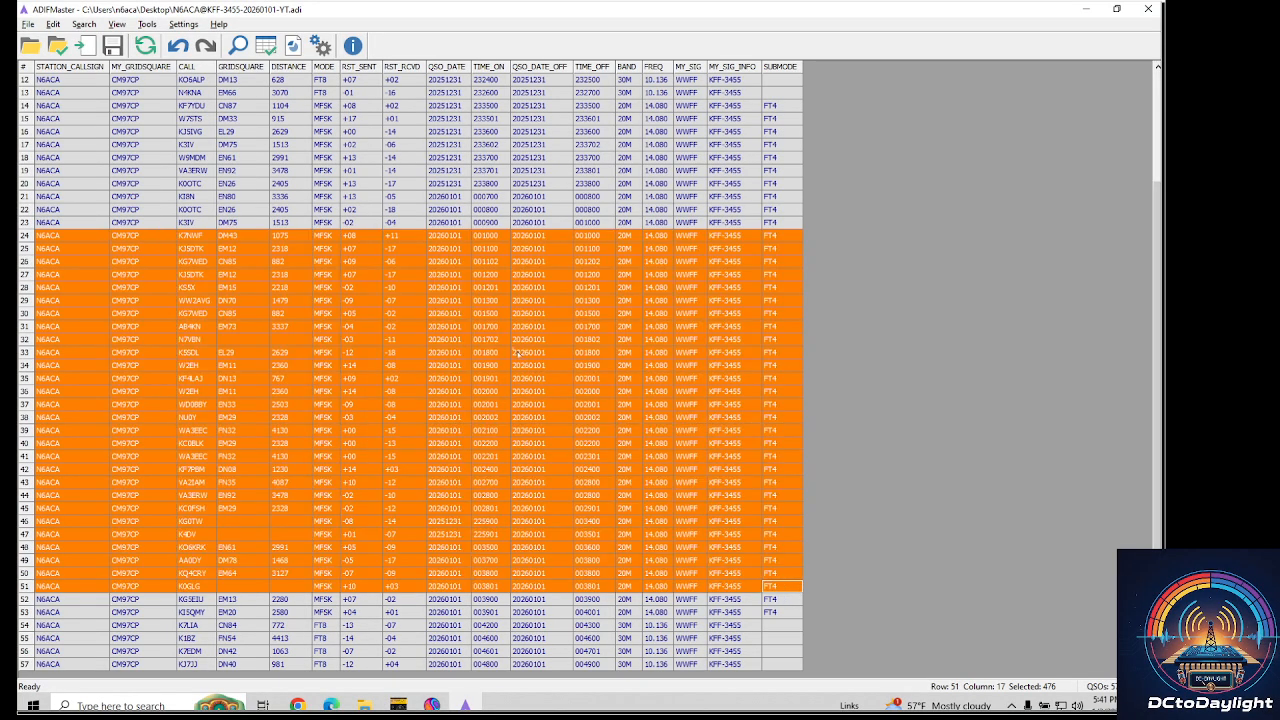
right_click(386, 328)
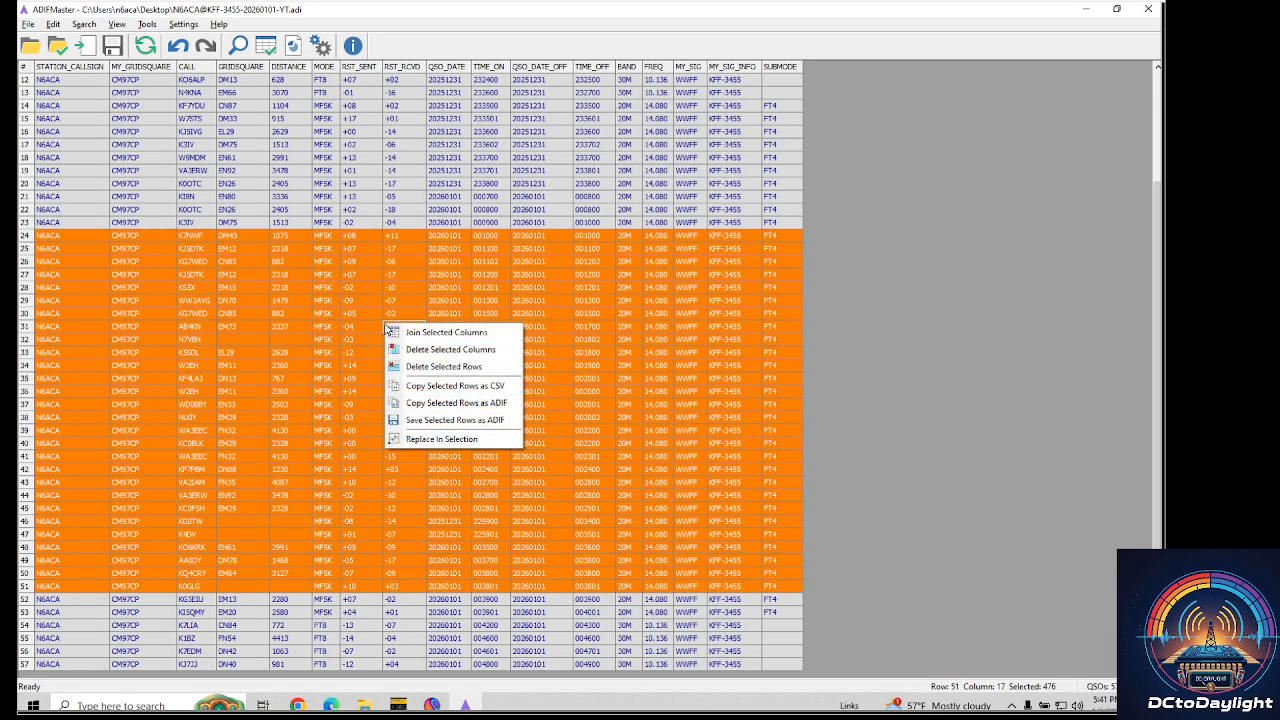
click(511, 368)
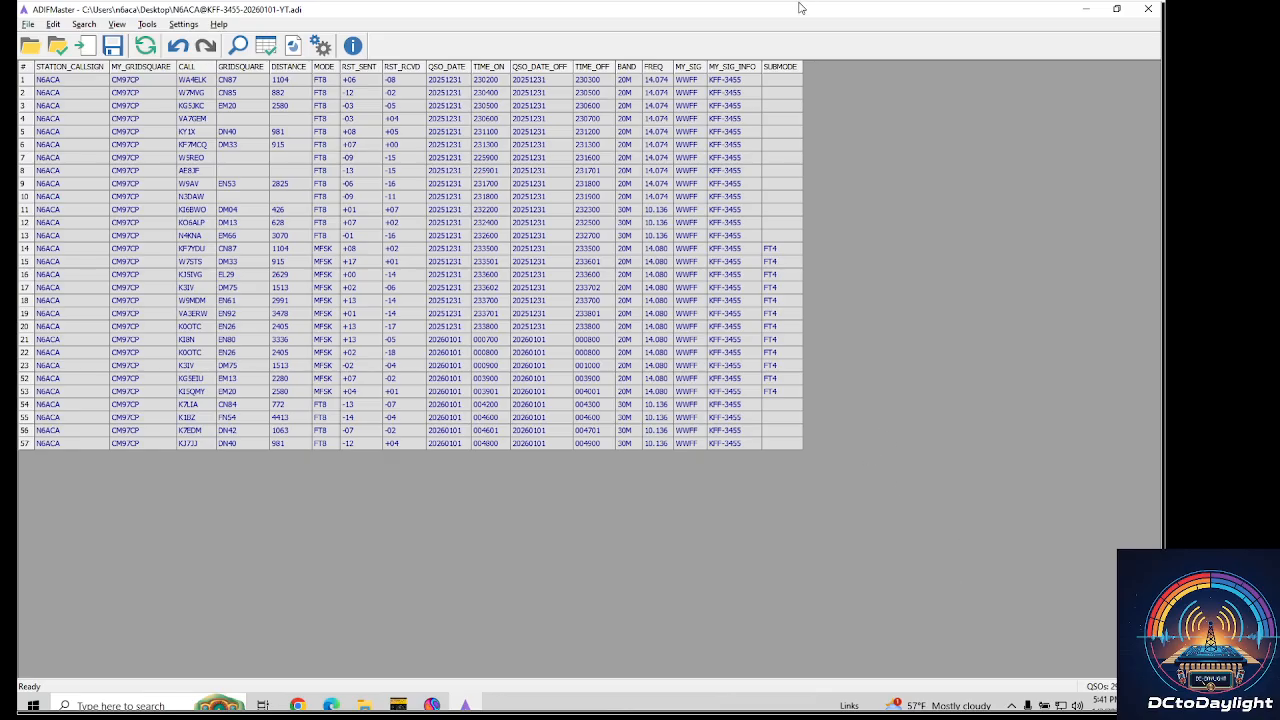
click(728, 82)
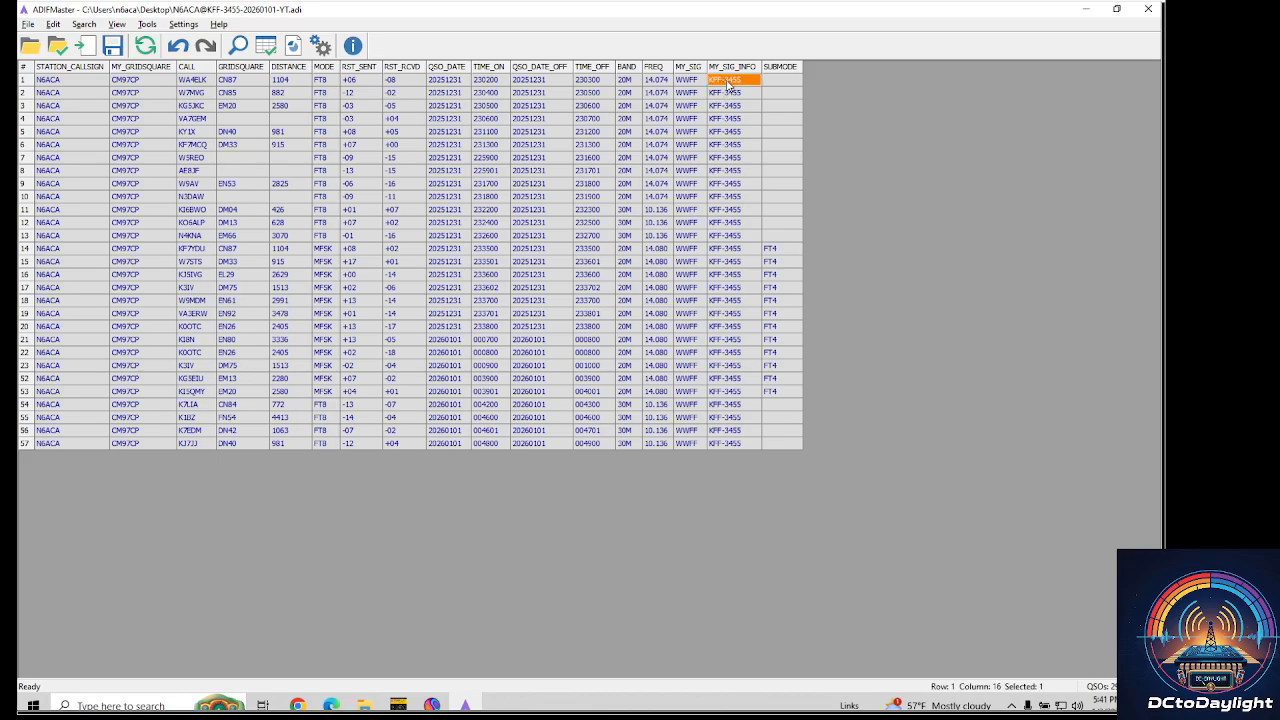